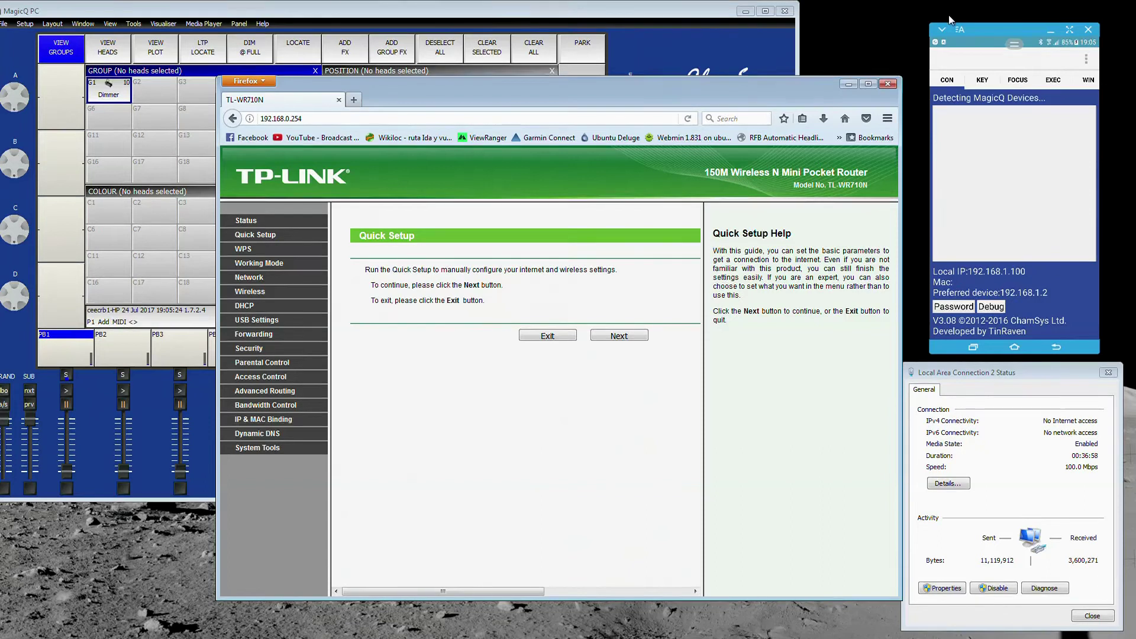
- Arrange the phone mirror, connection status, MagicQ and router page windows so that all of them stay in view
{"action": "left_click_drag", "start_coordinate": [939, 160], "coordinate": [939, 177]}
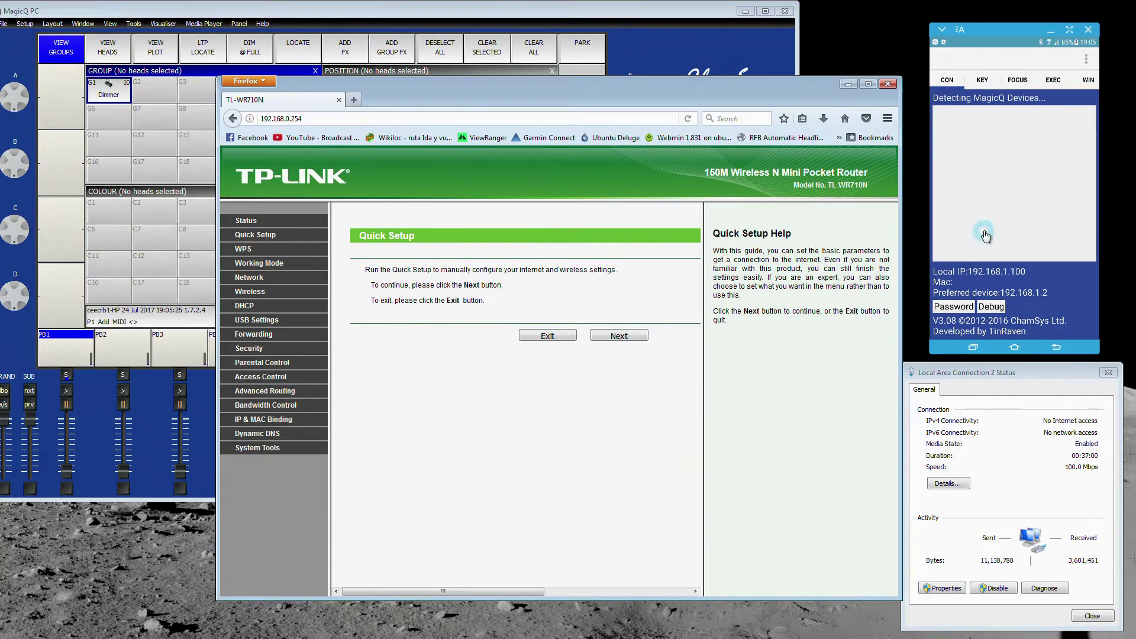
{"action": "left_click_drag", "start_coordinate": [802, 90], "coordinate": [777, 103]}
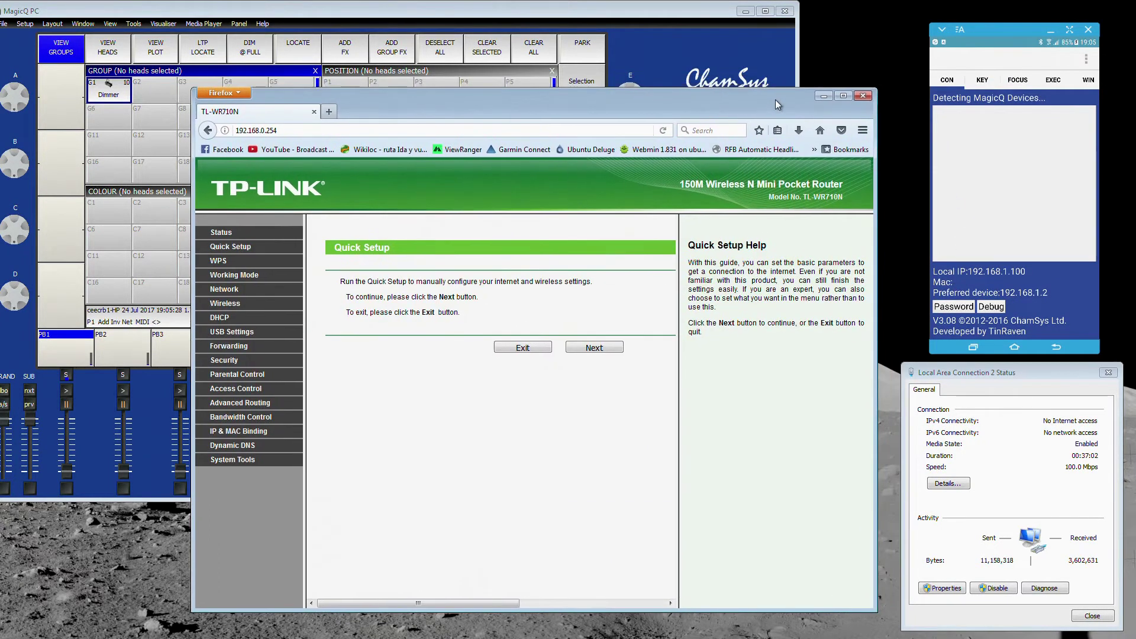
{"action": "left_click_drag", "start_coordinate": [1021, 32], "coordinate": [1015, 18]}
{"action": "left_click_drag", "start_coordinate": [986, 379], "coordinate": [976, 370]}
{"action": "left_click", "coordinate": [964, 177]}
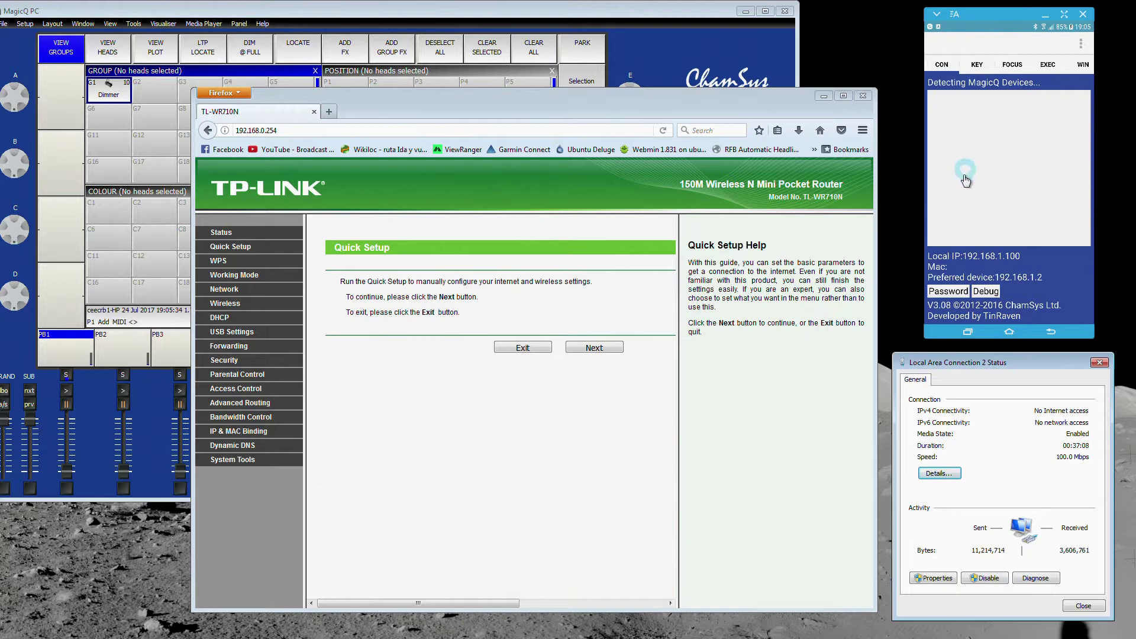
{"action": "left_click", "coordinate": [926, 5]}
{"action": "left_click_drag", "start_coordinate": [926, 6], "coordinate": [922, 0]}
{"action": "left_click", "coordinate": [1053, 195]}
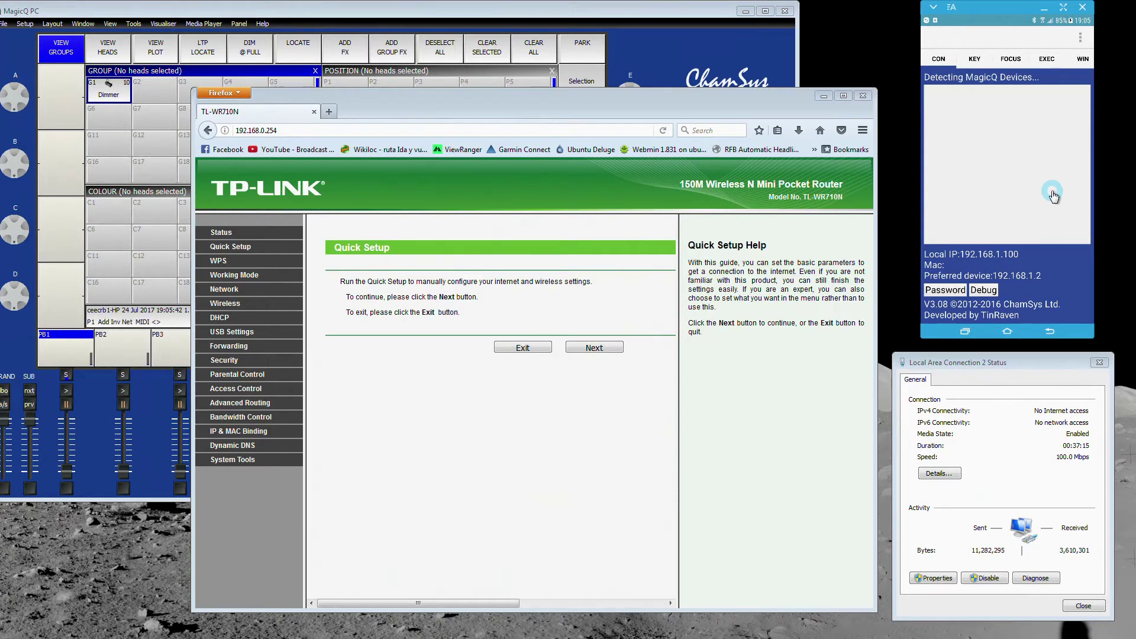
{"action": "left_click", "coordinate": [573, 12]}
{"action": "left_click_drag", "start_coordinate": [573, 12], "coordinate": [586, 13]}
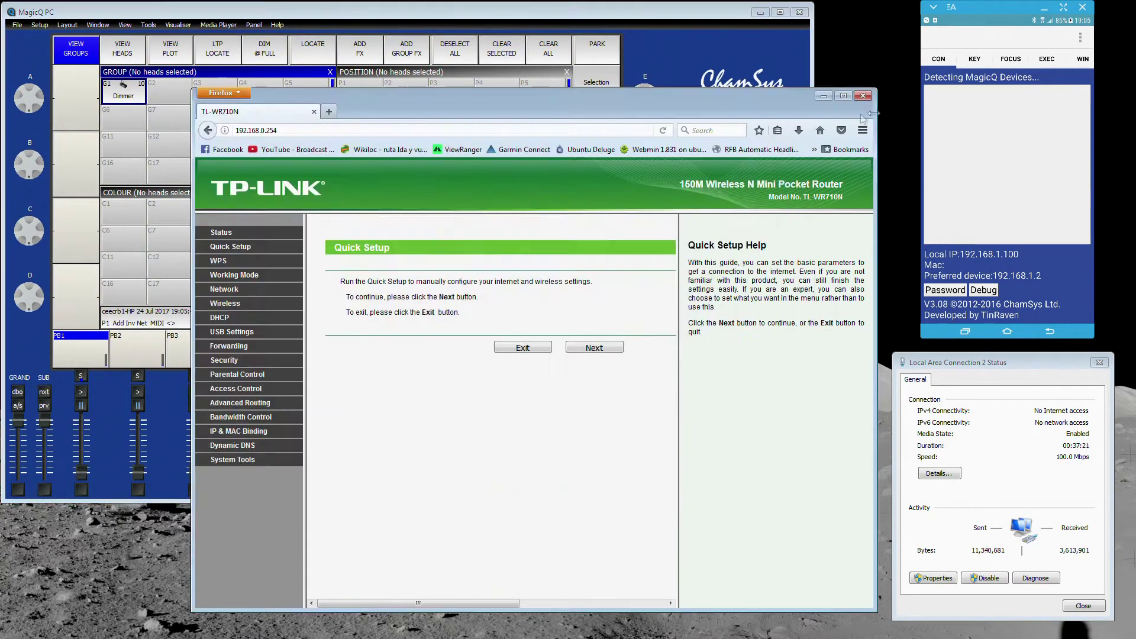
{"action": "left_click", "coordinate": [874, 113]}
{"action": "left_click_drag", "start_coordinate": [771, 107], "coordinate": [784, 130]}
{"action": "left_click_drag", "start_coordinate": [957, 362], "coordinate": [971, 376]}
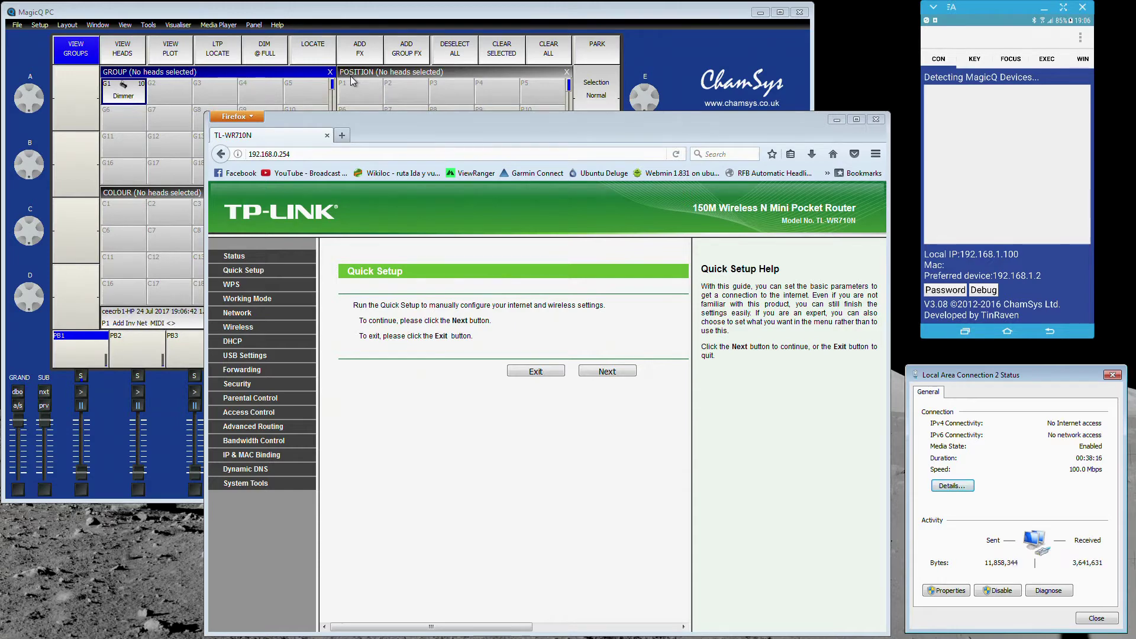
{"action": "mouse_move", "coordinate": [355, 124]}
{"action": "left_mouse_down"}
{"action": "mouse_move", "coordinate": [352, 101]}
{"action": "mouse_move", "coordinate": [368, 122]}
{"action": "left_mouse_up"}
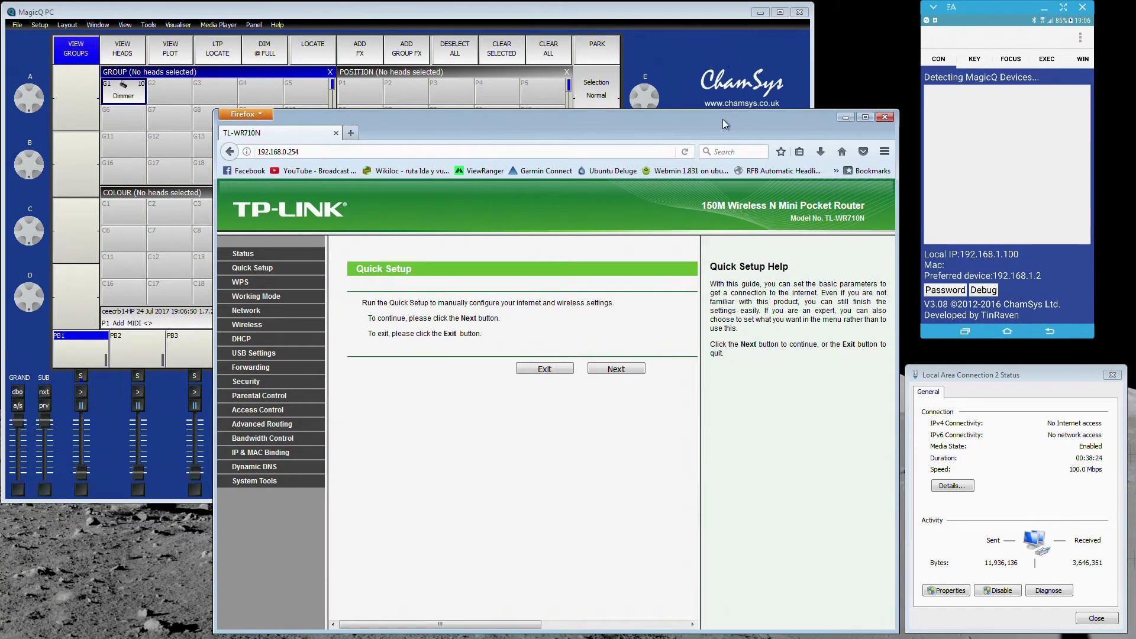
{"action": "left_click_drag", "start_coordinate": [378, 117], "coordinate": [365, 91]}
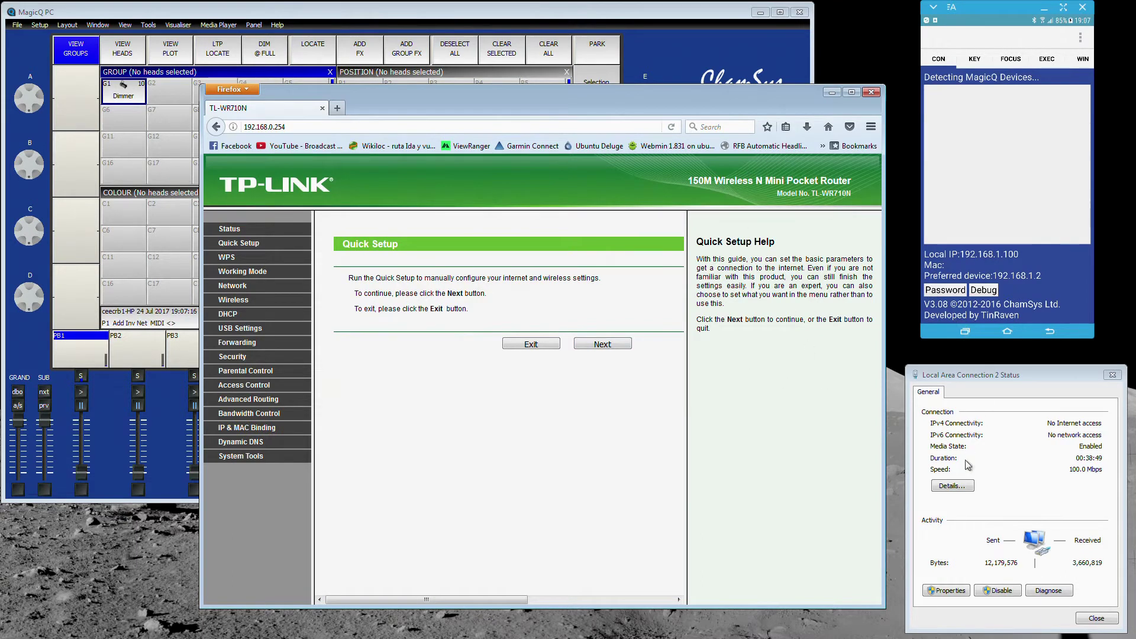
- Check the computer's IP address, gateway and DHCP server in the network connection details, then close them
{"action": "left_click", "coordinate": [954, 486]}
{"action": "left_click_drag", "start_coordinate": [982, 387], "coordinate": [885, 209]}
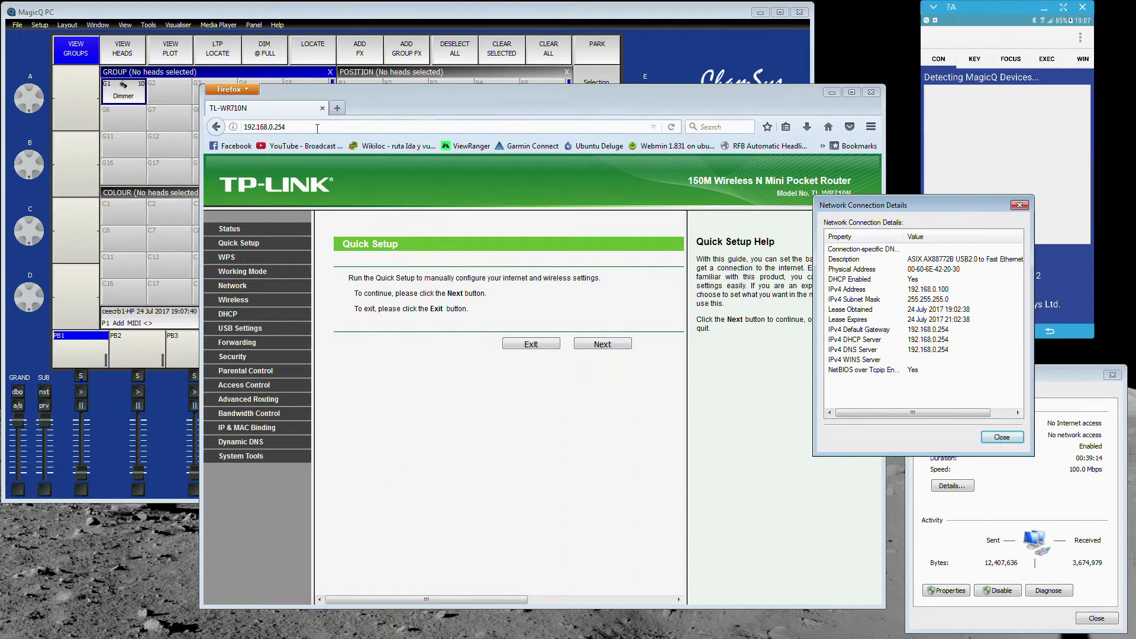
{"action": "key", "text": "alt+Tab"}
{"action": "left_click", "coordinate": [934, 238]}
{"action": "left_click_drag", "start_coordinate": [938, 209], "coordinate": [1007, 333]}
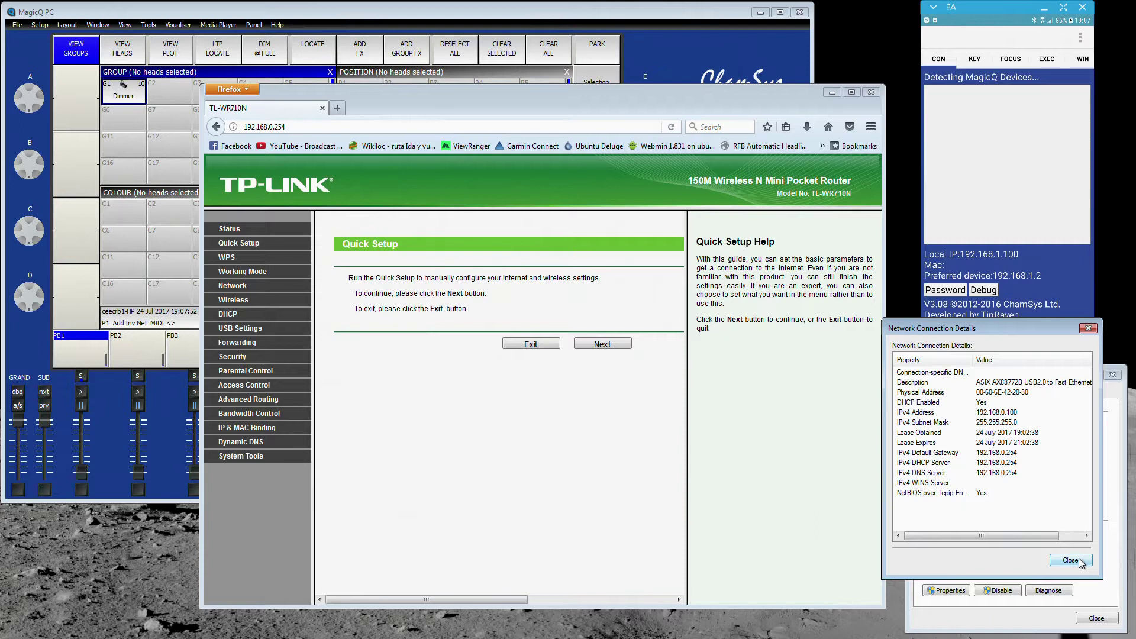
{"action": "left_click", "coordinate": [1071, 560]}
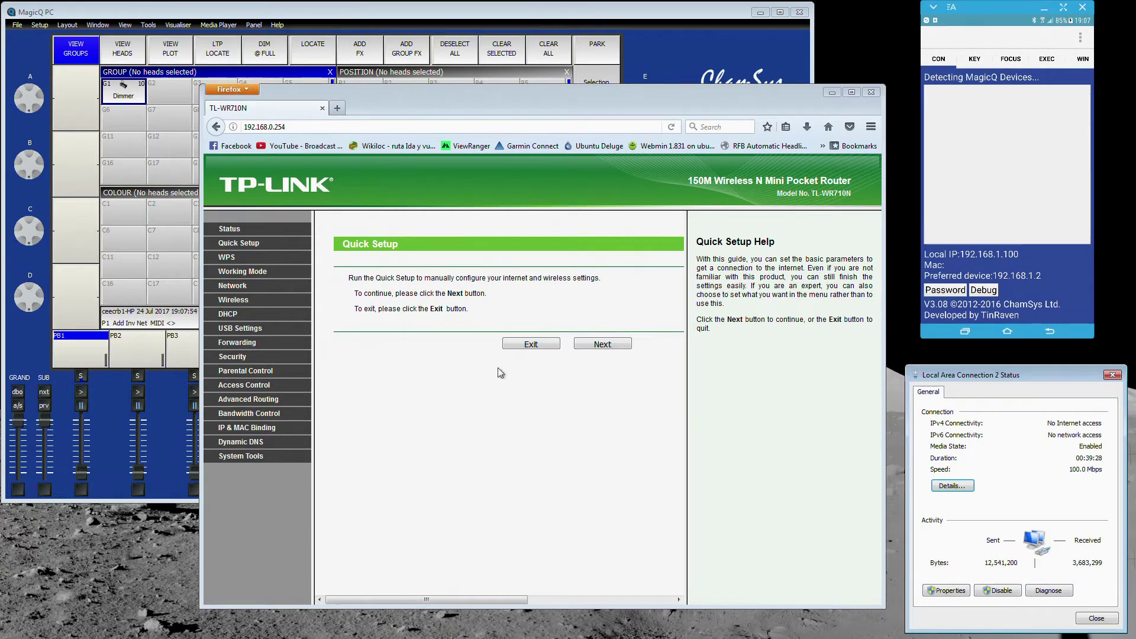
- Open the router's network settings, view the WAN page and go to the LAN page
{"action": "left_click", "coordinate": [235, 286]}
{"action": "left_click", "coordinate": [237, 287]}
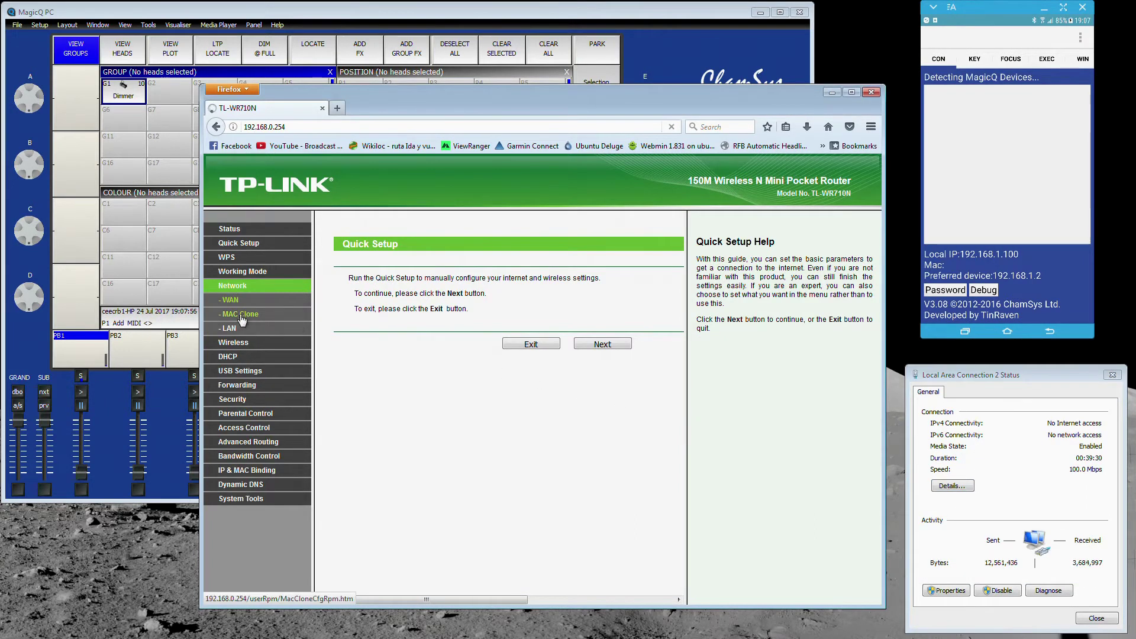
{"action": "left_click", "coordinate": [231, 329]}
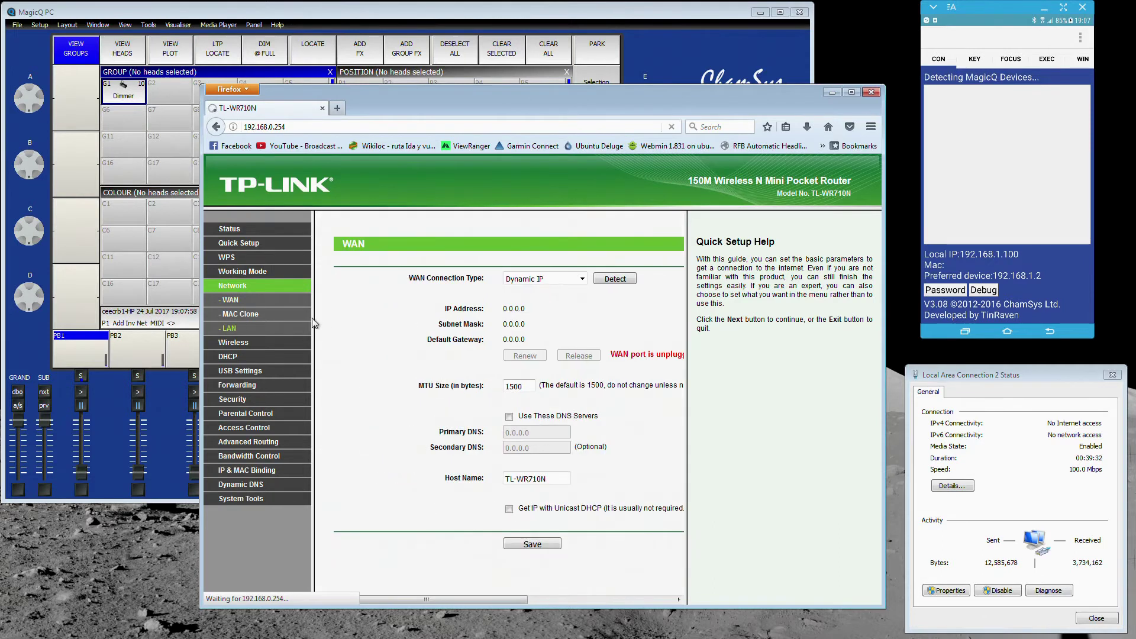
{"action": "left_click", "coordinate": [240, 303]}
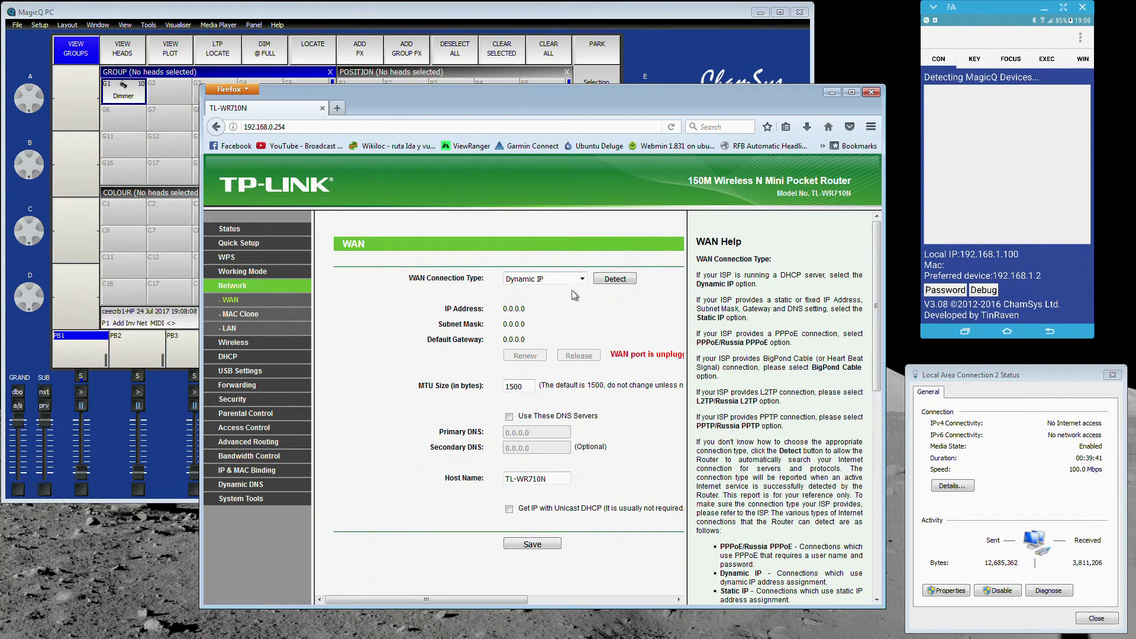
{"action": "left_click", "coordinate": [233, 330]}
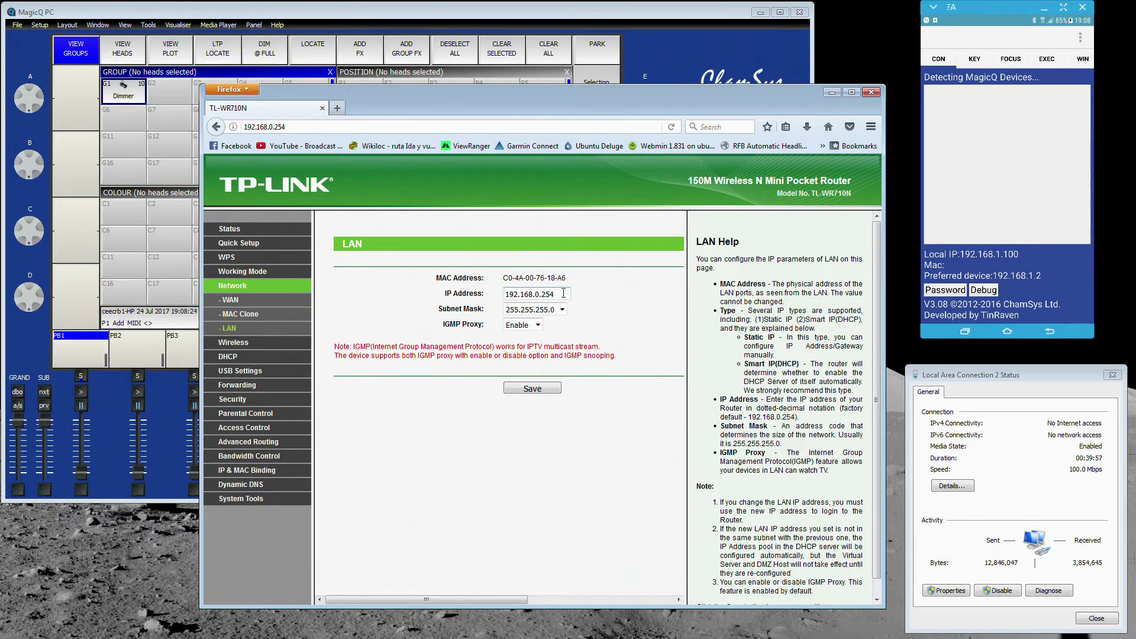
- Set the router's LAN IP address to 2.9.200.254
{"action": "left_click_drag", "start_coordinate": [563, 293], "coordinate": [500, 294]}
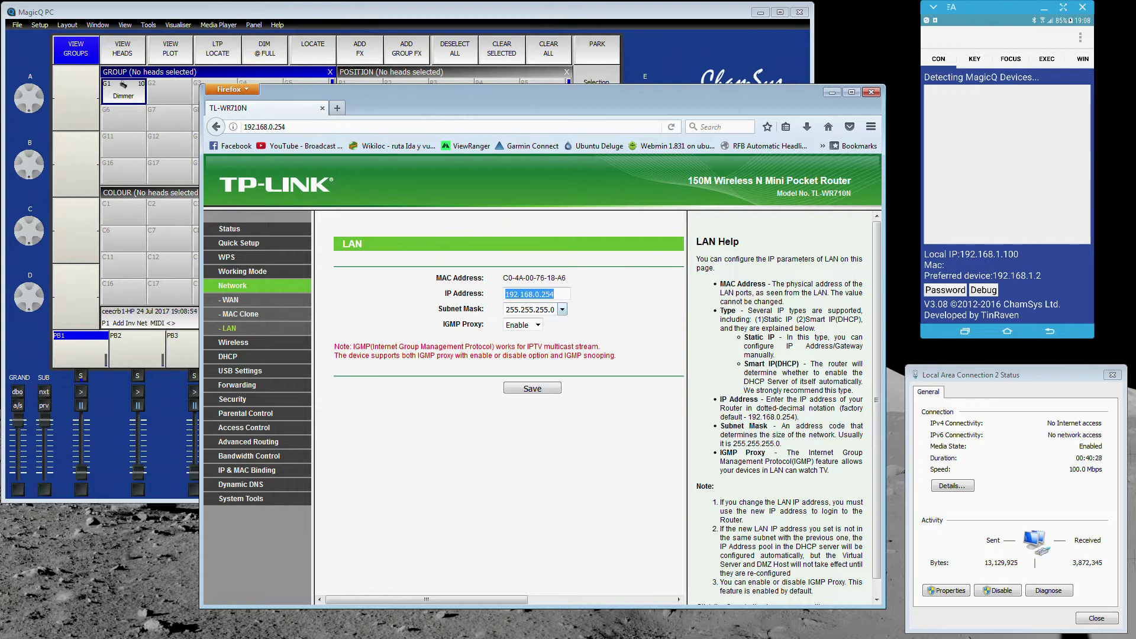
{"action": "left_click", "coordinate": [513, 295]}
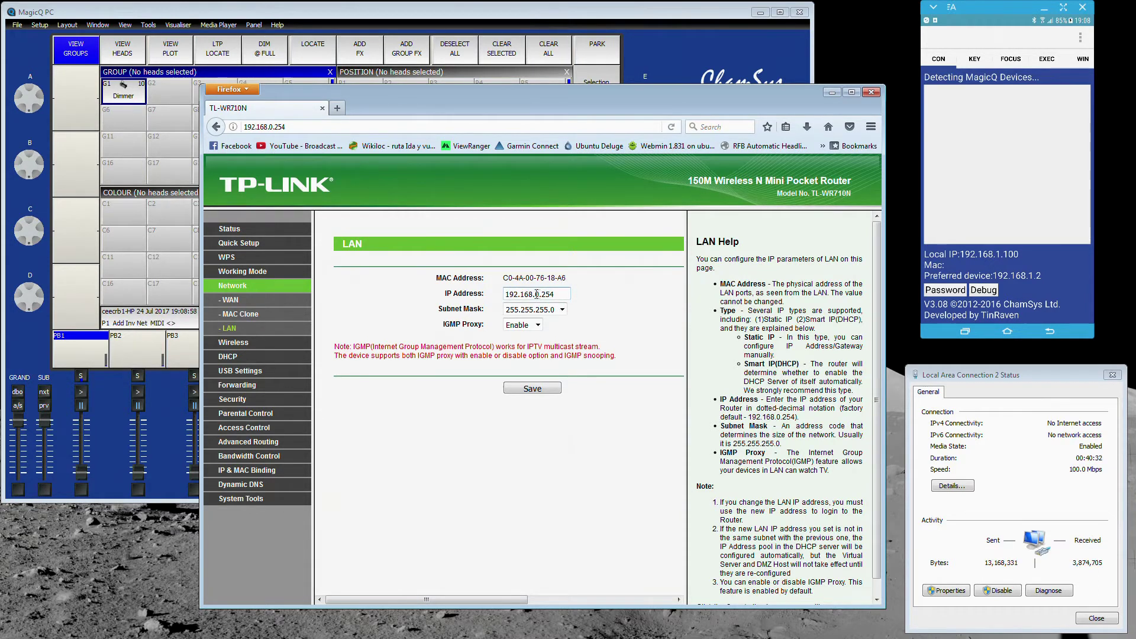
{"action": "left_click", "coordinate": [562, 310]}
{"action": "left_click", "coordinate": [585, 300]}
{"action": "left_click_drag", "start_coordinate": [521, 294], "coordinate": [466, 298]}
{"action": "key", "text": "BackSpace"}
{"action": "type", "text": "2."}
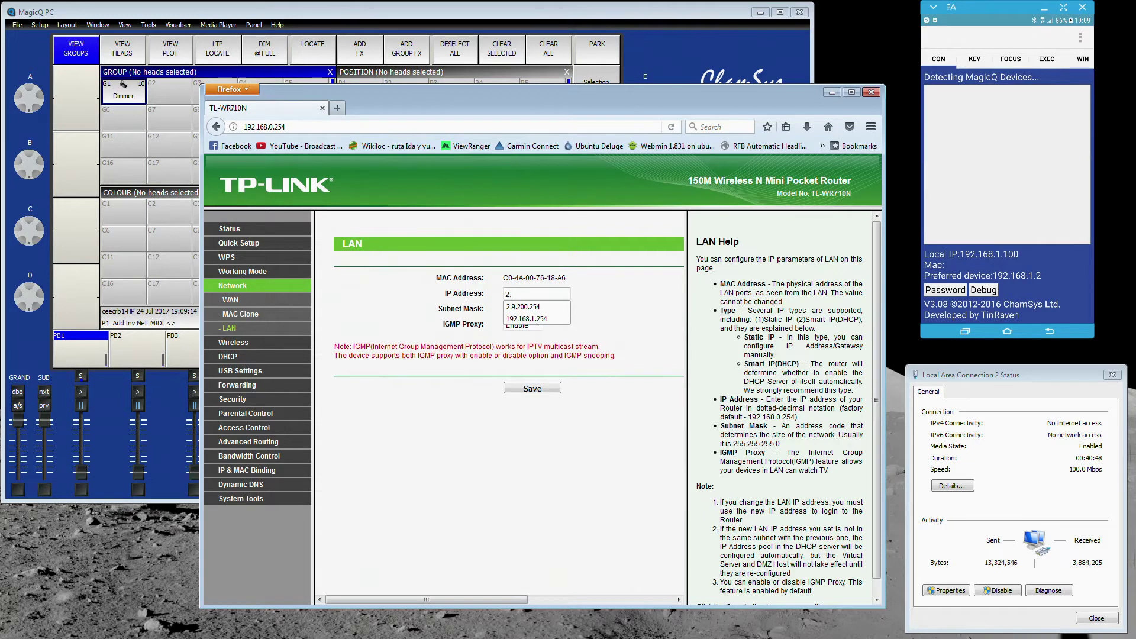
{"action": "type", "text": "9.200.542"}
{"action": "key", "text": "BackSpace"}
{"action": "key", "text": "BackSpace"}
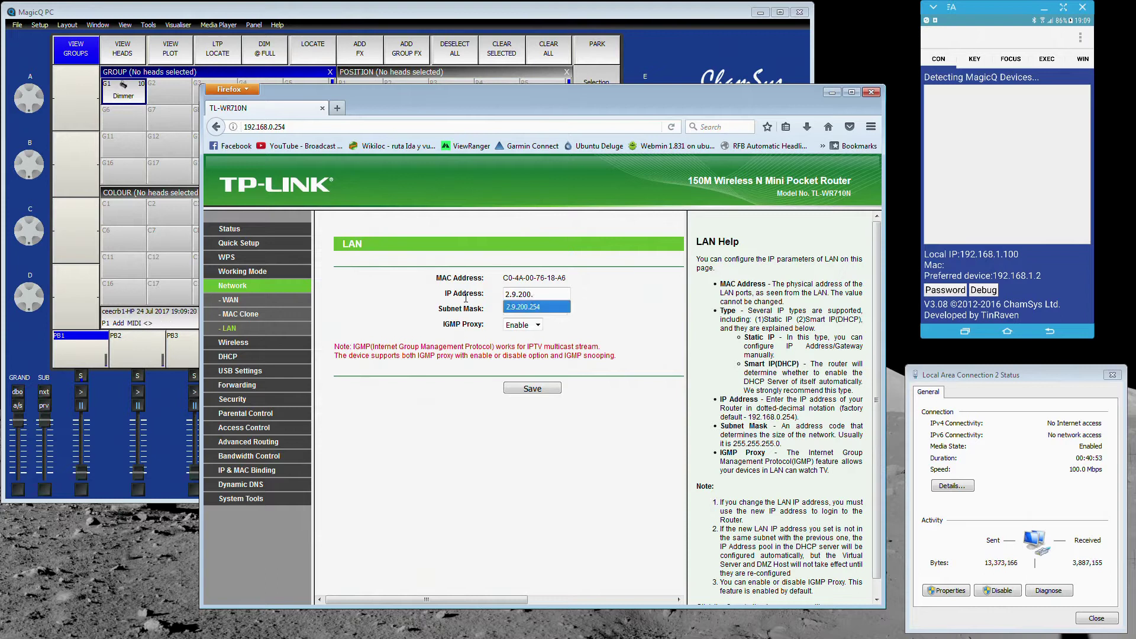
{"action": "left_click", "coordinate": [513, 305]}
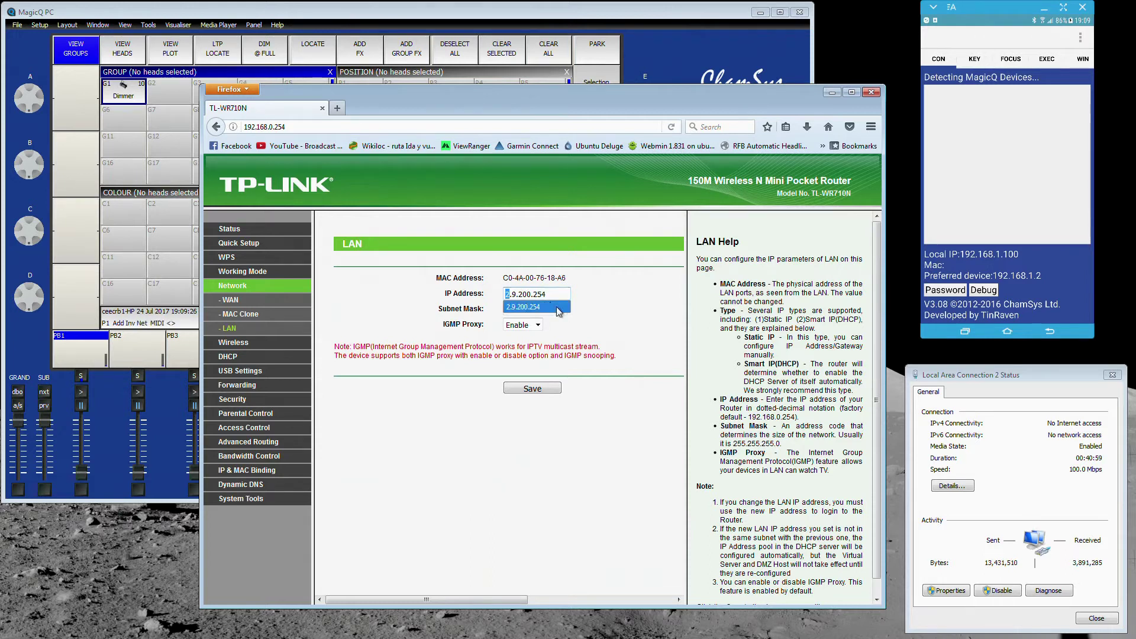
{"action": "left_click", "coordinate": [595, 321]}
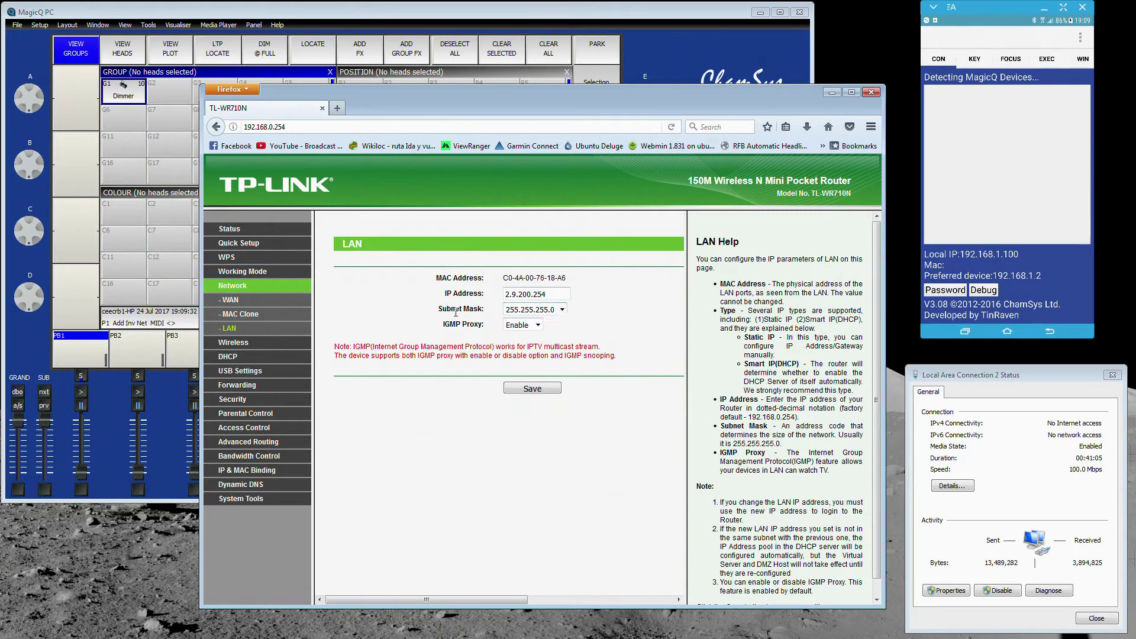
- Examine the available subnet mask options and the IP address entry on the LAN page
{"action": "mouse_move", "coordinate": [442, 308]}
{"action": "left_mouse_down"}
{"action": "mouse_move", "coordinate": [484, 308]}
{"action": "mouse_move", "coordinate": [439, 309]}
{"action": "left_mouse_up"}
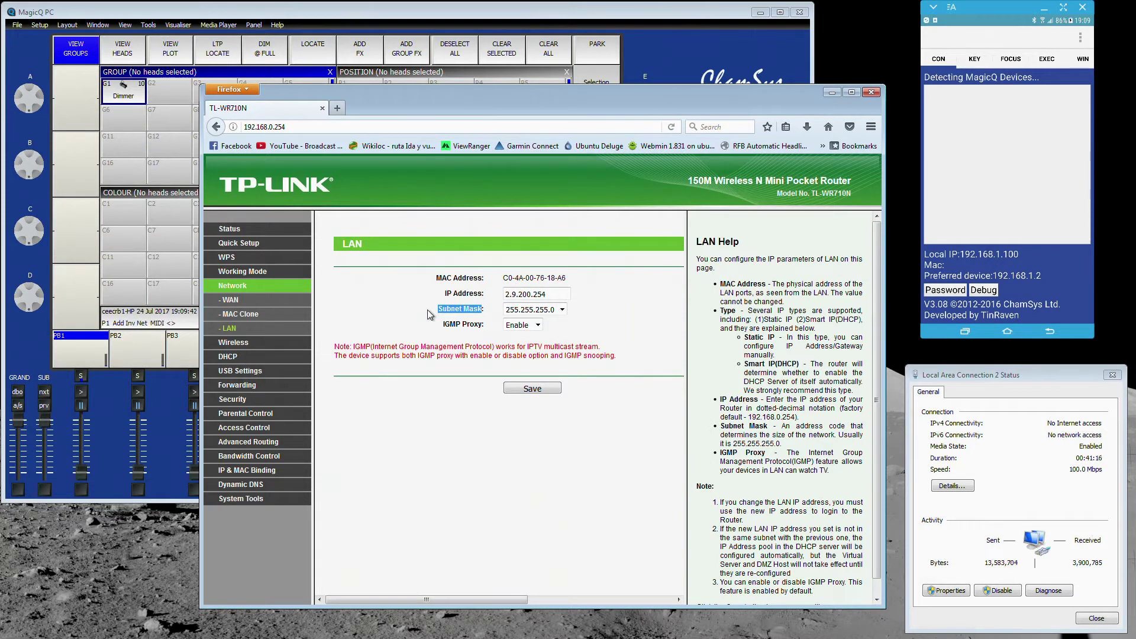
{"action": "left_click", "coordinate": [546, 311]}
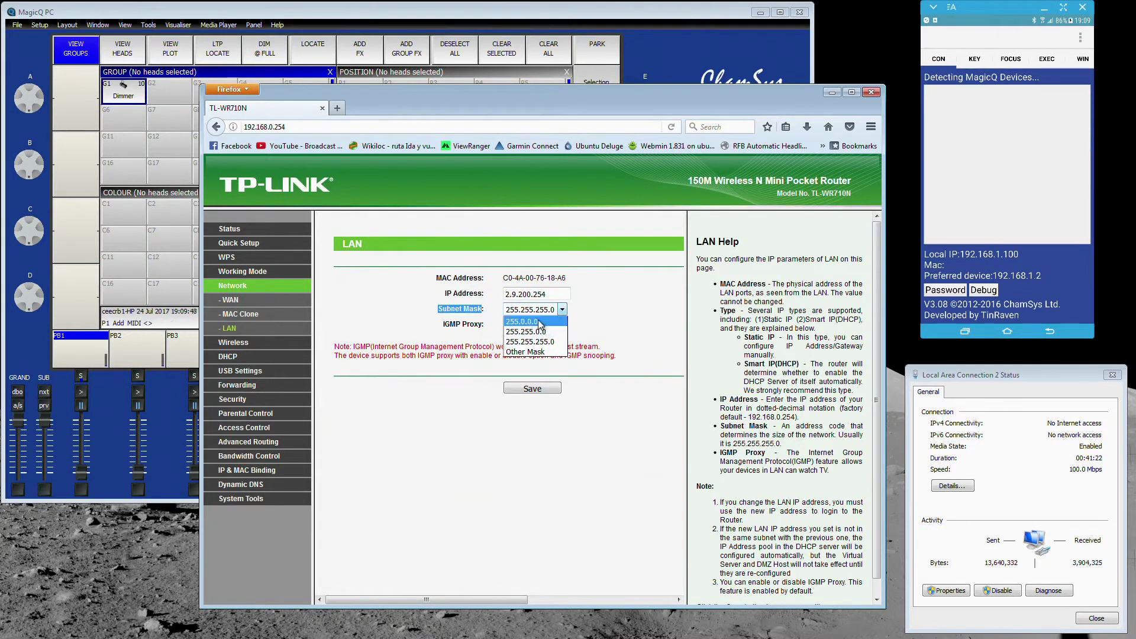
{"action": "left_click", "coordinate": [542, 351]}
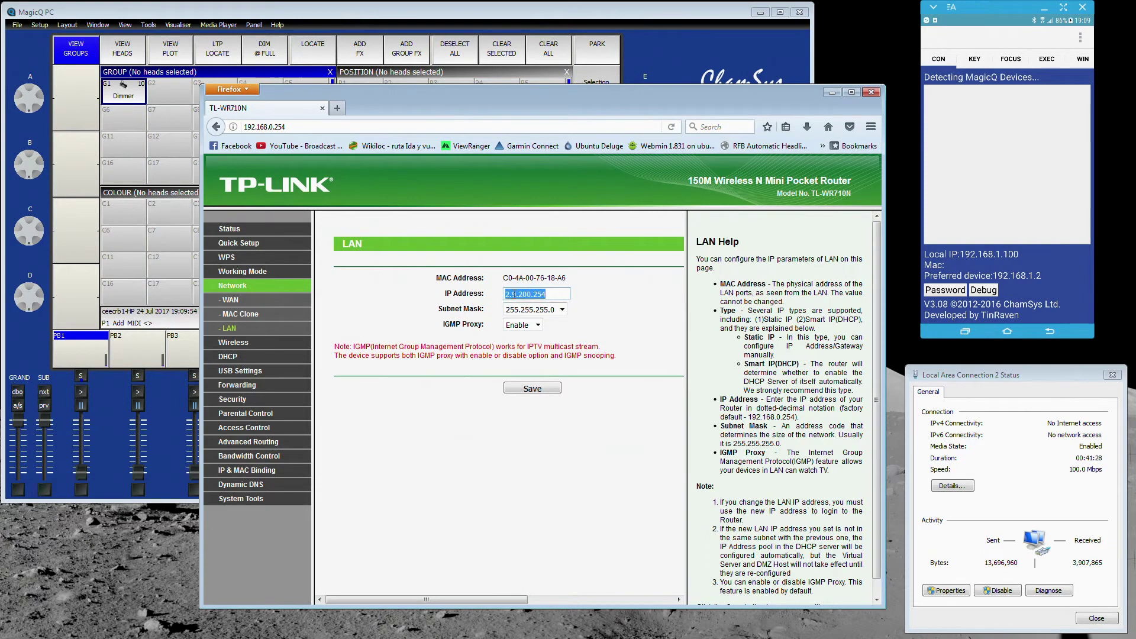
{"action": "left_click_drag", "start_coordinate": [531, 294], "coordinate": [487, 296]}
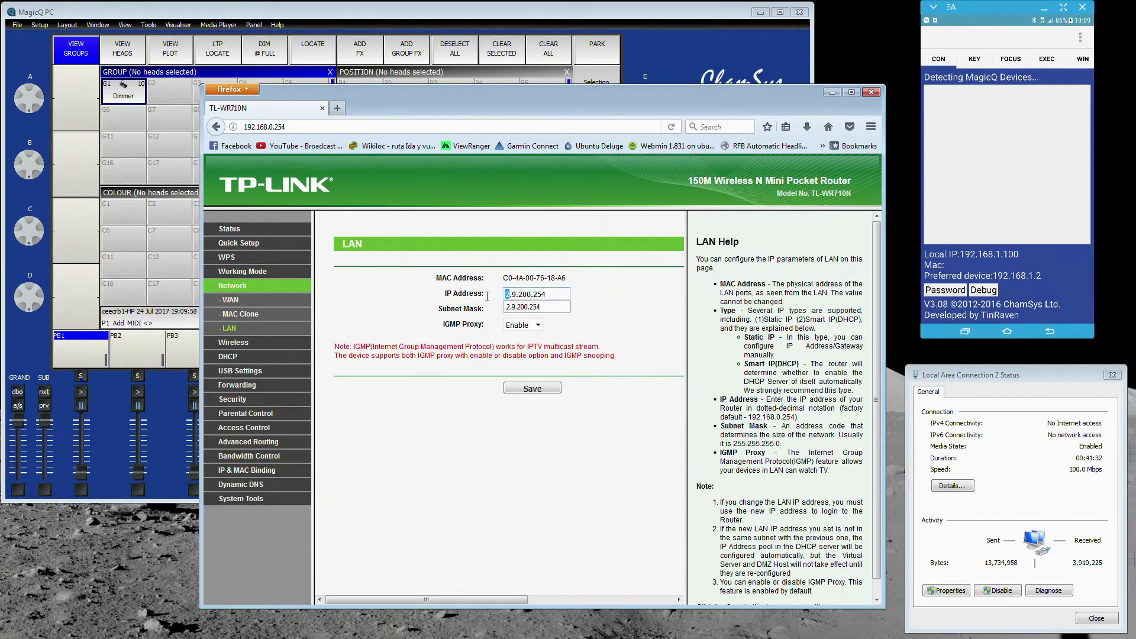
{"action": "left_click", "coordinate": [408, 408]}
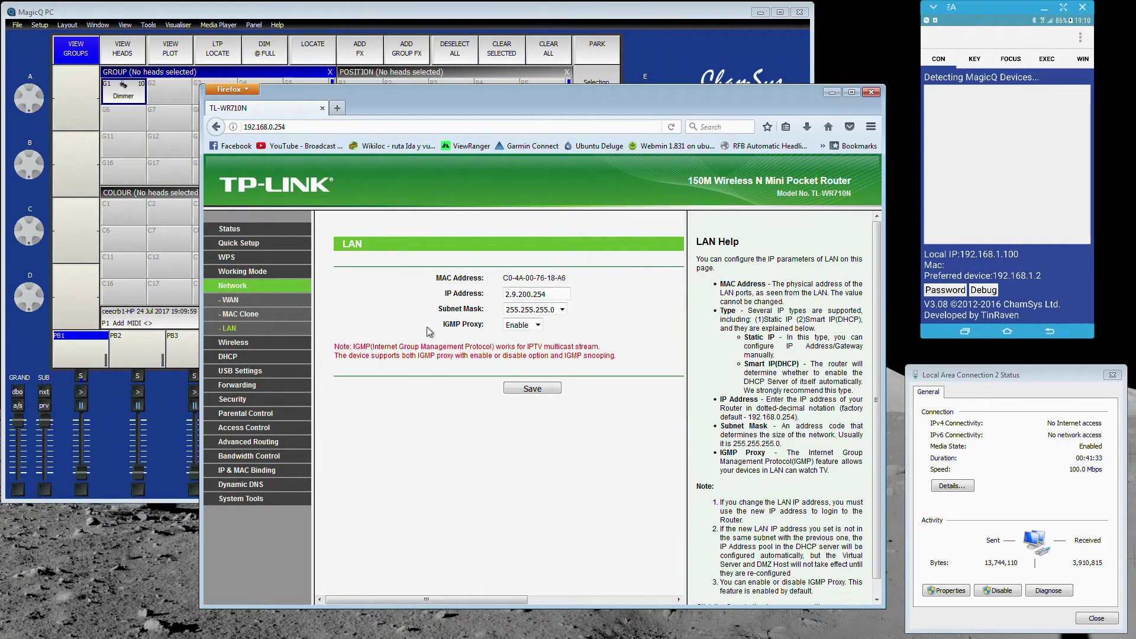
- Set the LAN subnet mask to 255.0.0.0, save the LAN settings and restart the router
{"action": "left_click", "coordinate": [507, 295]}
{"action": "type", "text": "."}
{"action": "key", "text": "Tab"}
{"action": "key", "text": "Up"}
{"action": "key", "text": "Up"}
{"action": "left_click", "coordinate": [540, 392]}
{"action": "left_click", "coordinate": [584, 344]}
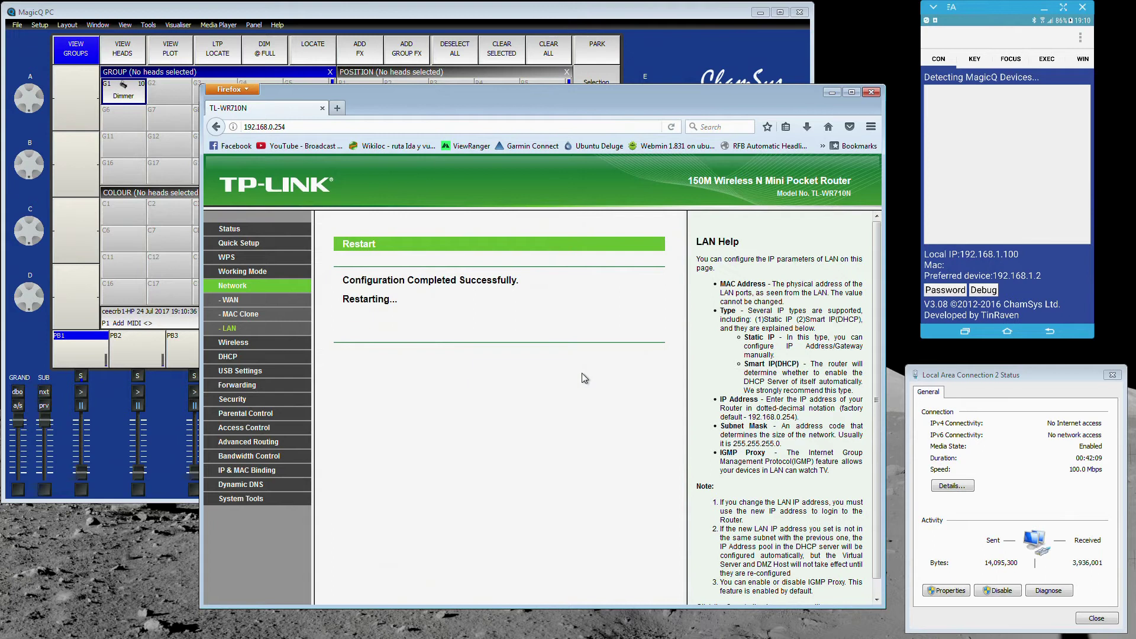
{"action": "left_click", "coordinate": [539, 81]}
{"action": "left_click", "coordinate": [1030, 140]}
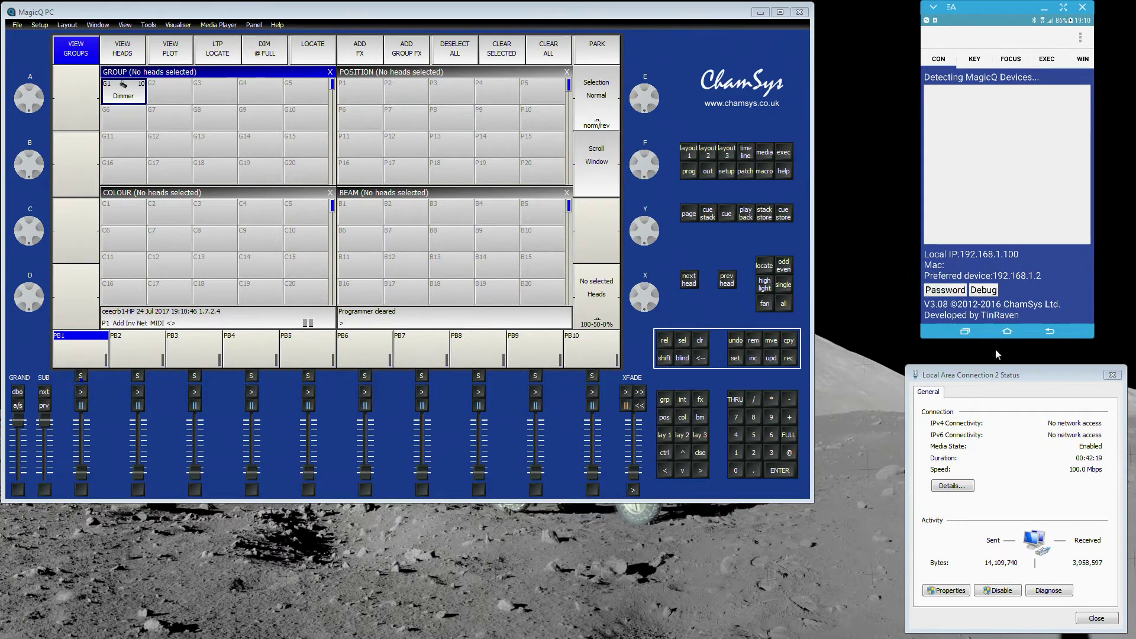
{"action": "left_click_drag", "start_coordinate": [1000, 8], "coordinate": [968, 21]}
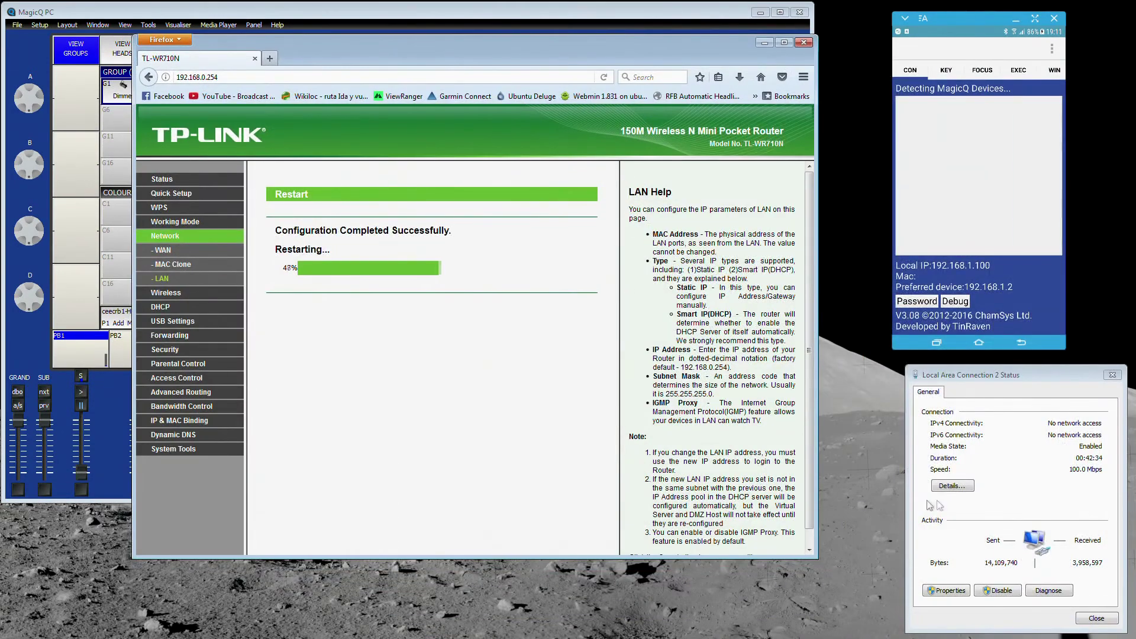
- Check whether the computer has received a new IP address in the connection details during the router restart
{"action": "left_click", "coordinate": [953, 487]}
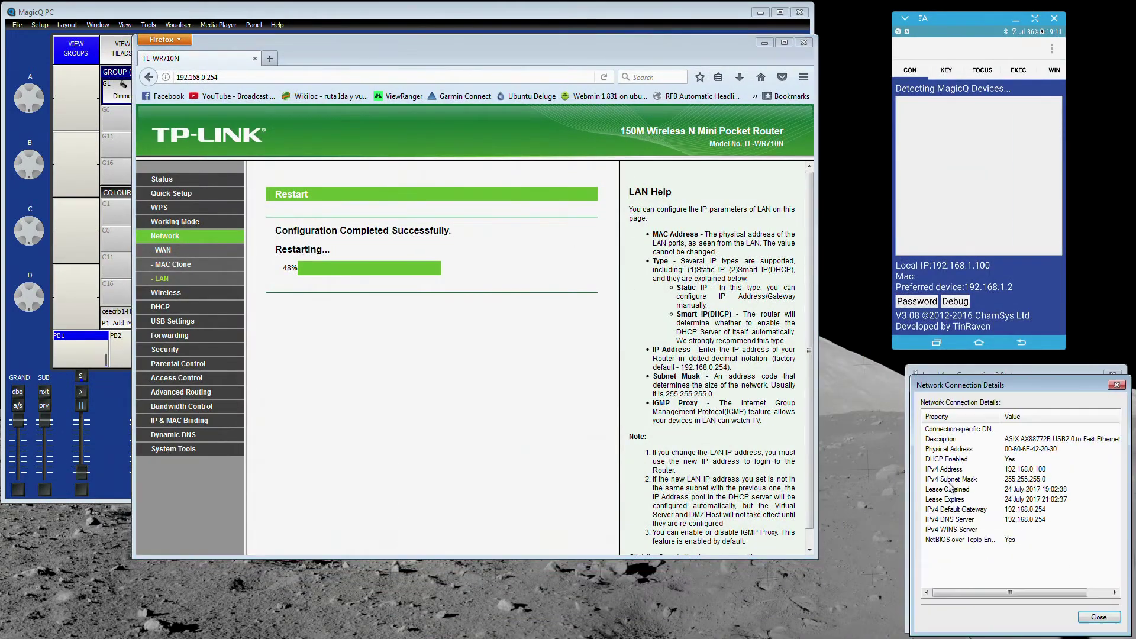
{"action": "left_click", "coordinate": [1117, 386]}
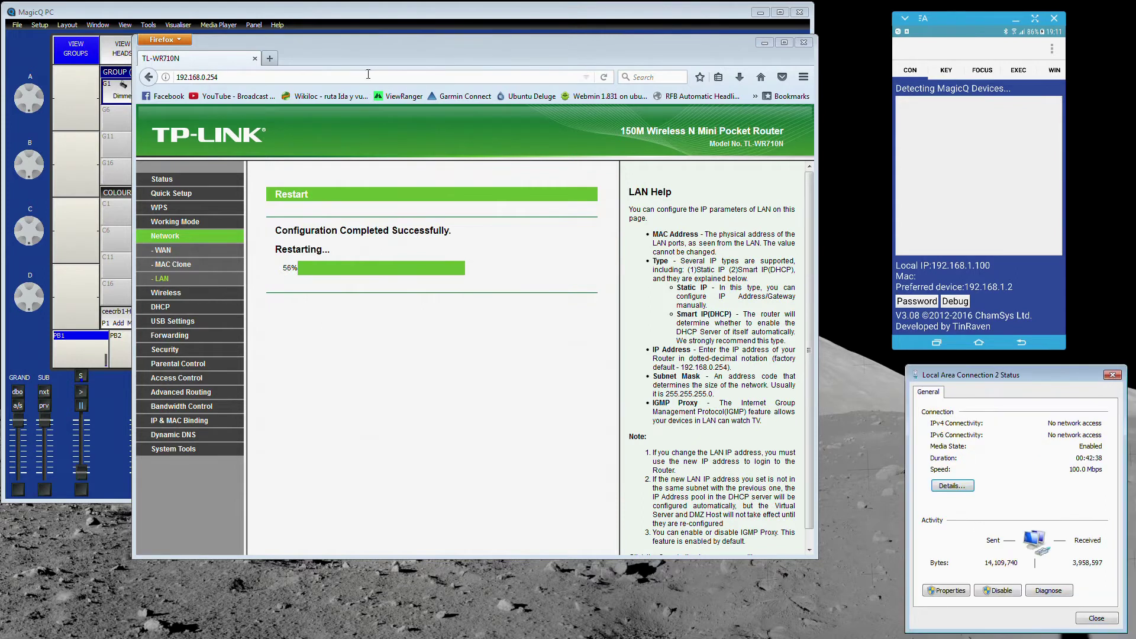
{"action": "left_click_drag", "start_coordinate": [381, 56], "coordinate": [445, 104]}
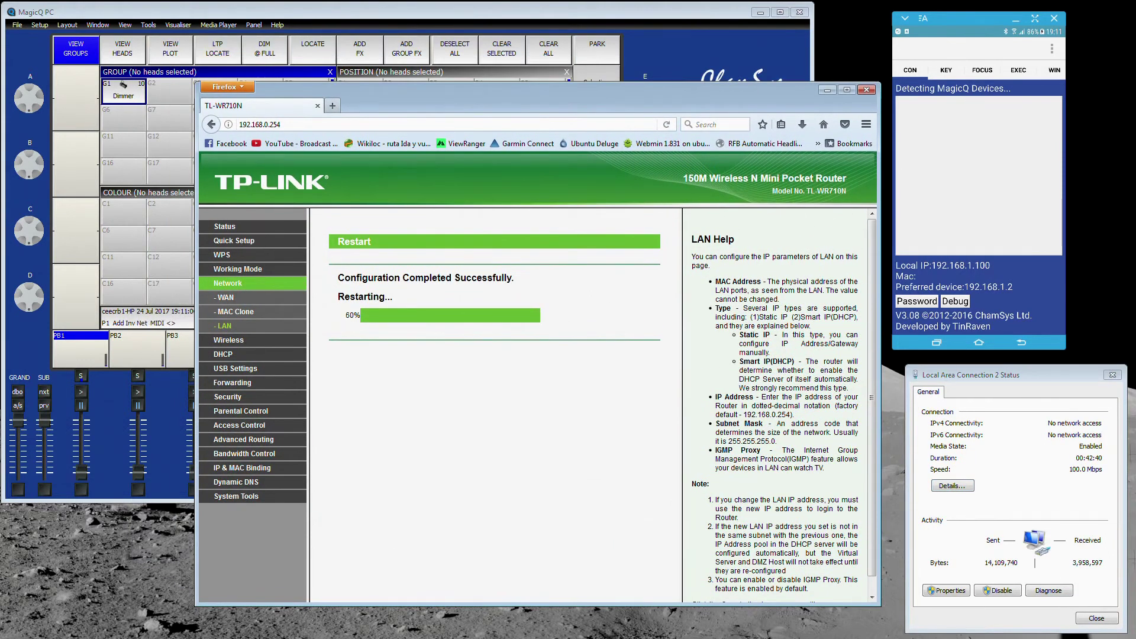
{"action": "left_click", "coordinate": [954, 488]}
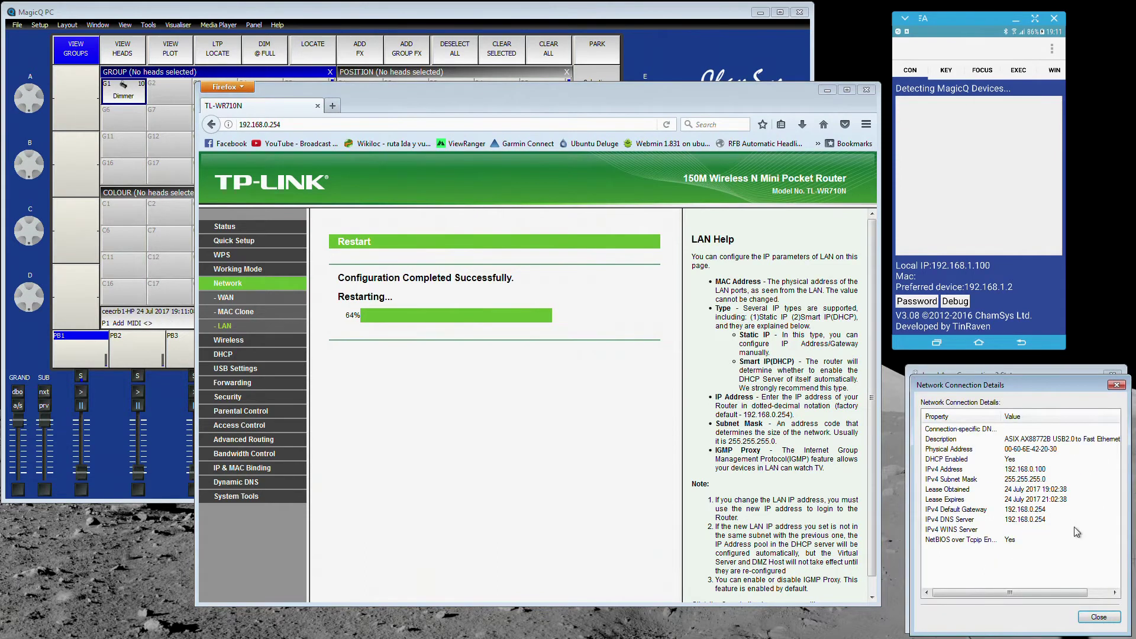
{"action": "left_click", "coordinate": [1095, 619]}
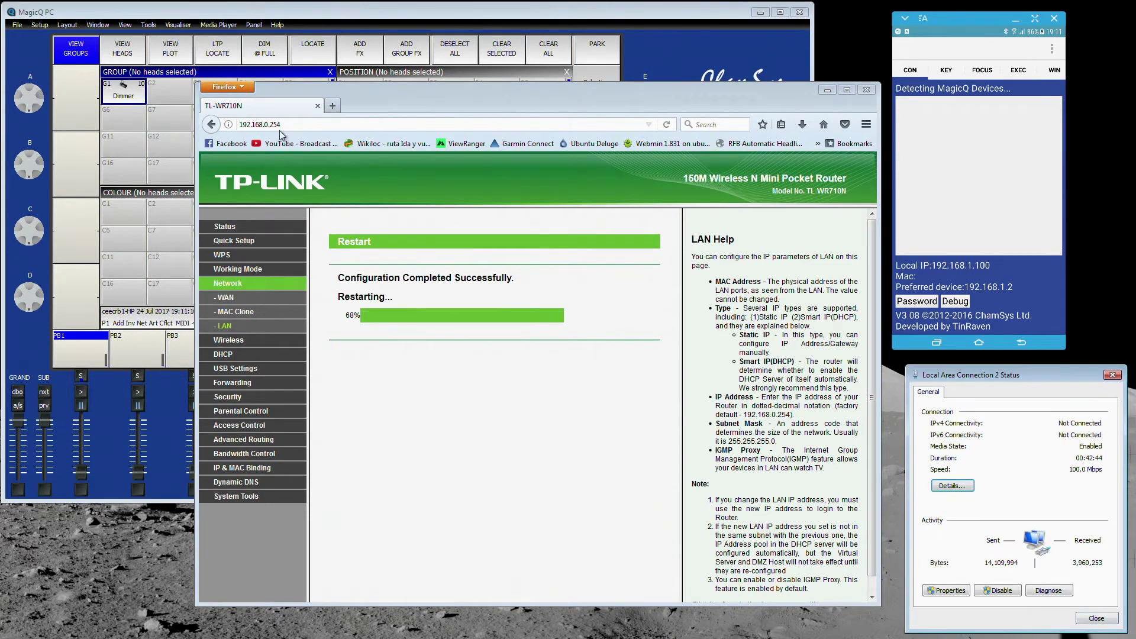
- Load the router's administration page at the address 2.9.200.254
{"action": "left_click", "coordinate": [280, 124]}
{"action": "type", "text": "2.9."}
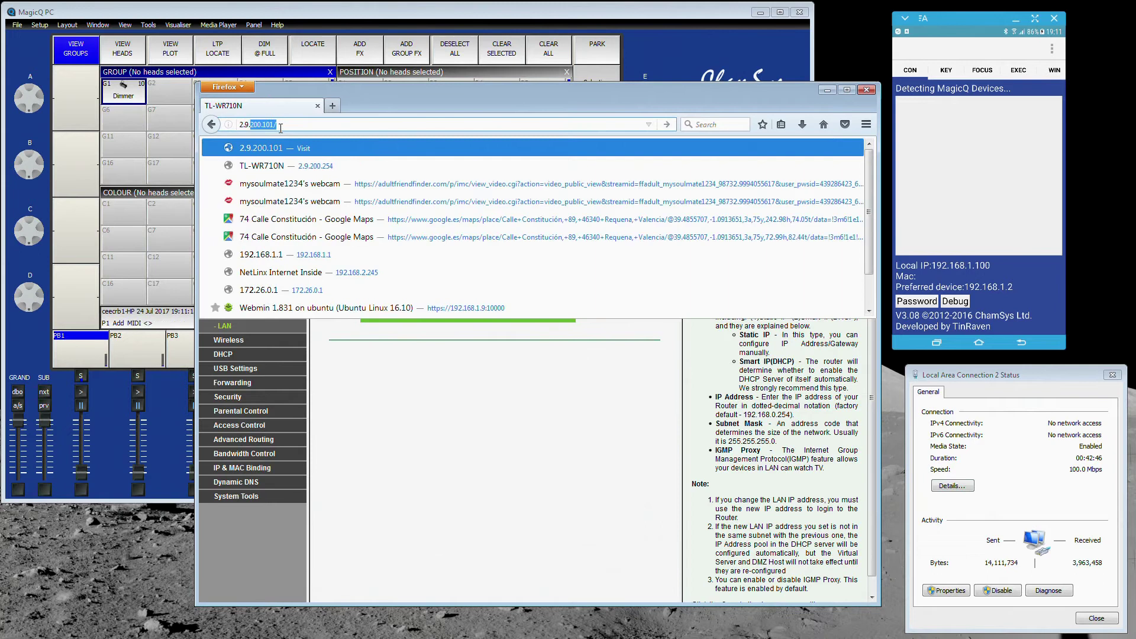
{"action": "type", "text": "200.254"}
{"action": "key", "text": "Return"}
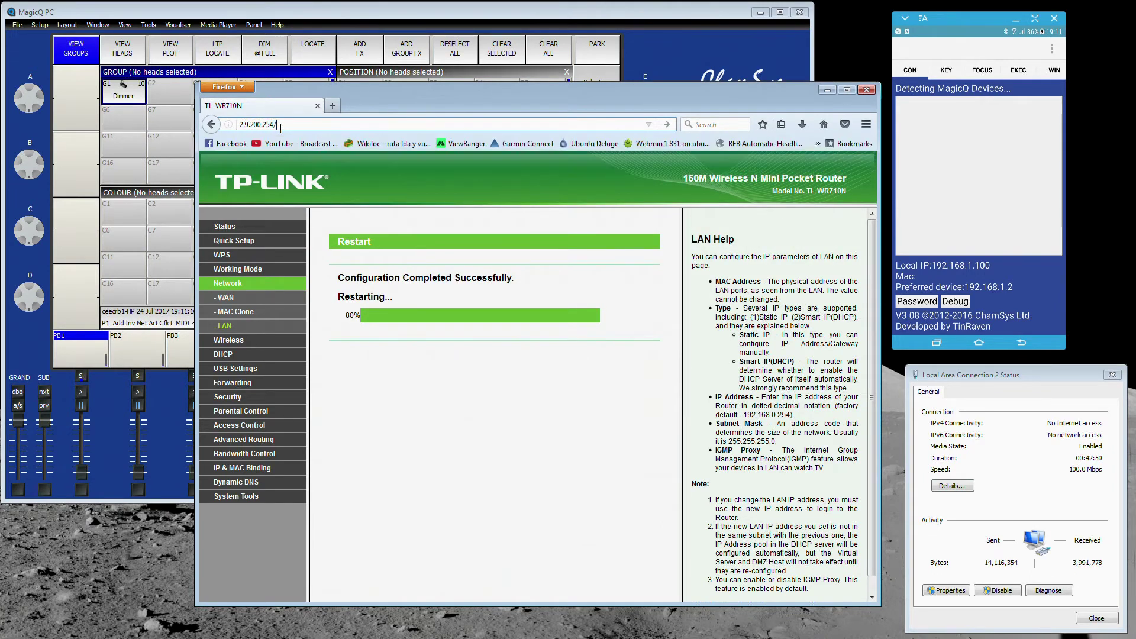
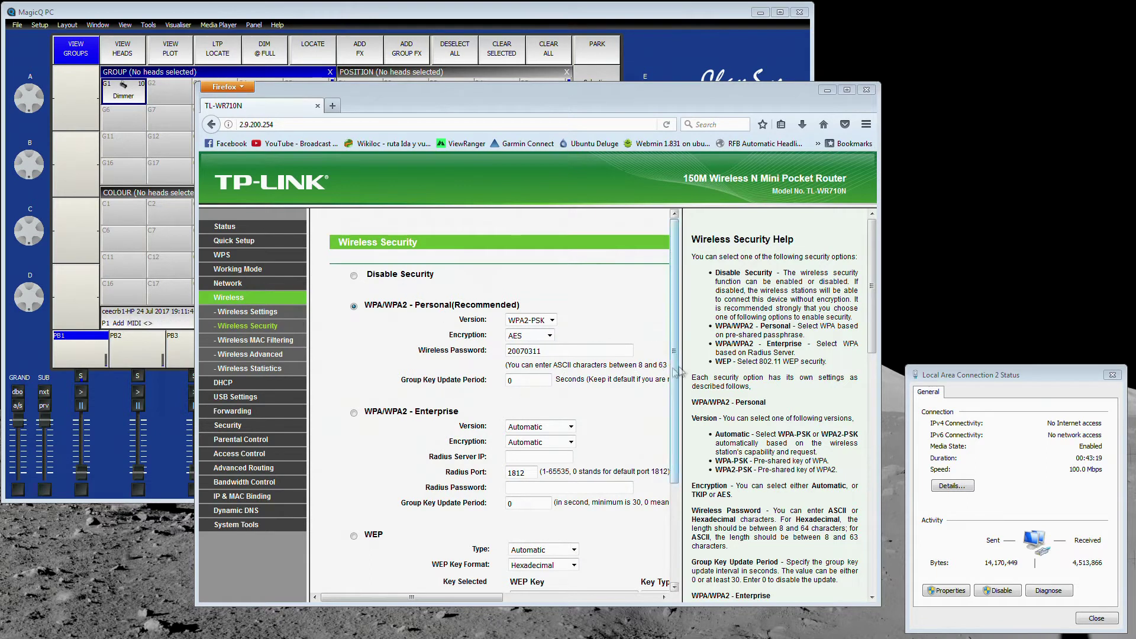
- Move the browser window up and check the router's wireless network name and Wireless Security settings
{"action": "left_click", "coordinate": [598, 81]}
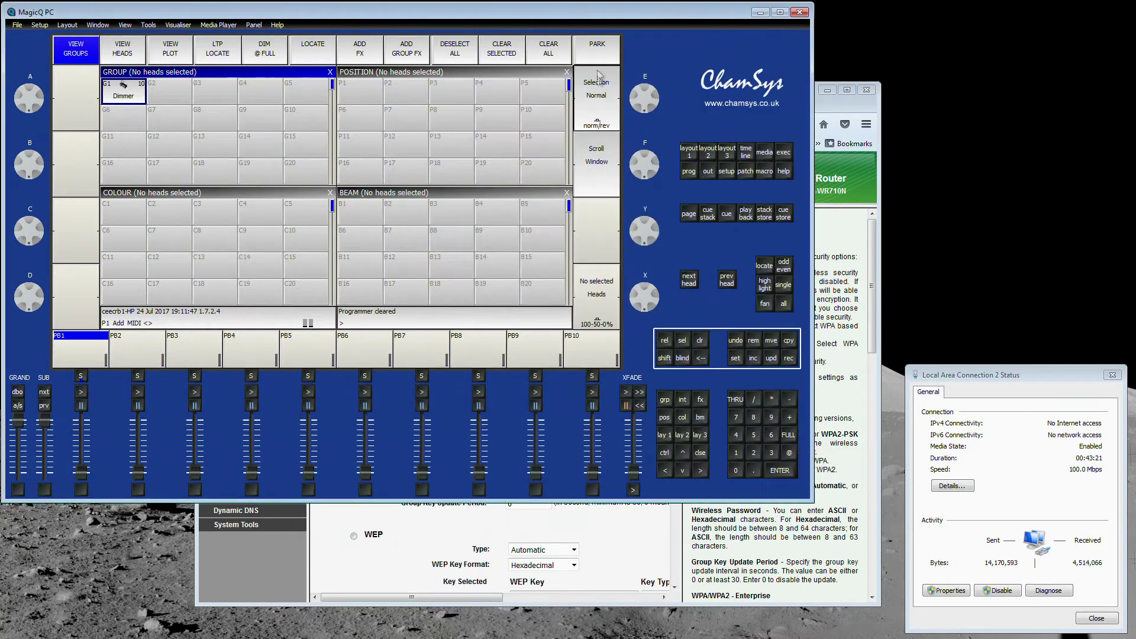
{"action": "left_click", "coordinate": [816, 102]}
{"action": "left_click_drag", "start_coordinate": [789, 83], "coordinate": [790, 19]}
{"action": "left_click", "coordinate": [240, 248]}
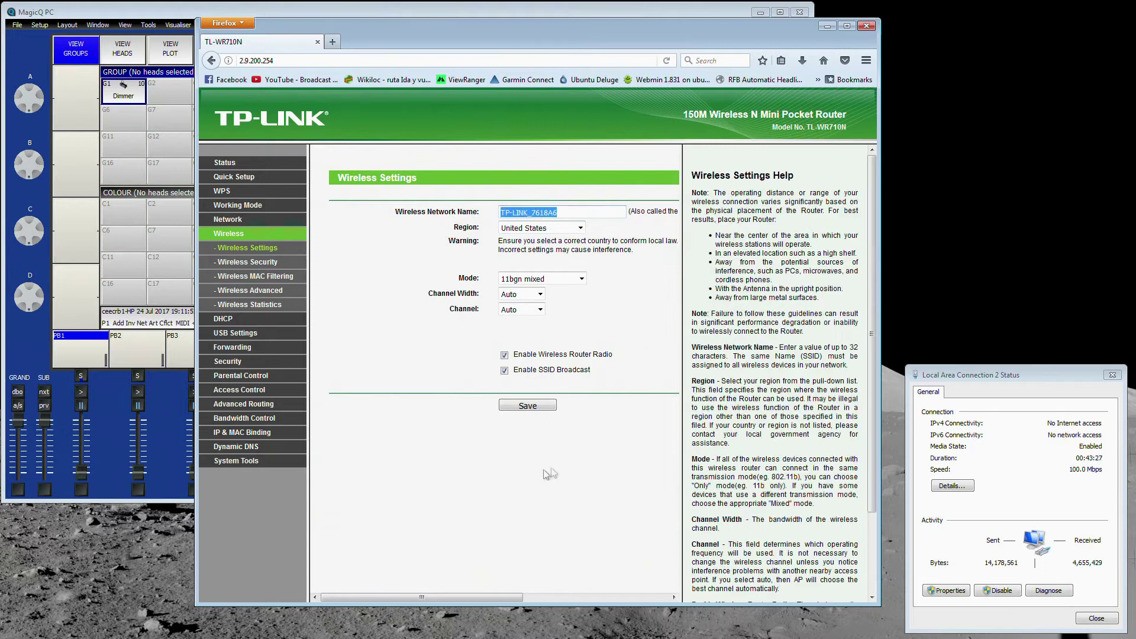
{"action": "left_click", "coordinate": [269, 264]}
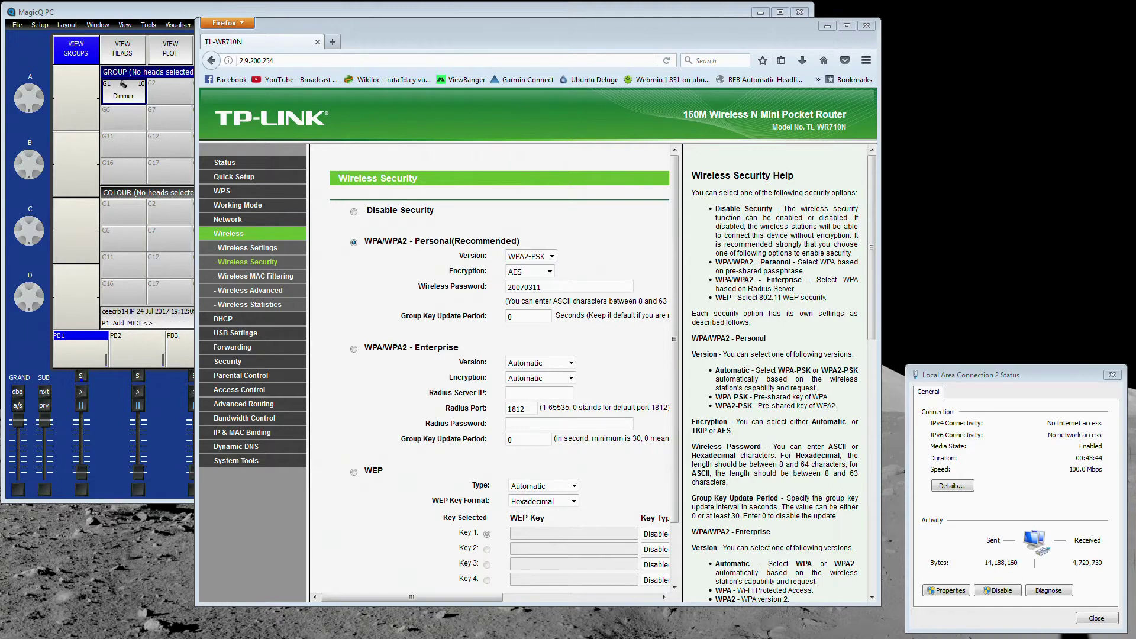
- Connect the phone to the TP-LINK_7618A6 Wi-Fi network, return to the remote app and minimize the browser
{"action": "left_click", "coordinate": [952, 203]}
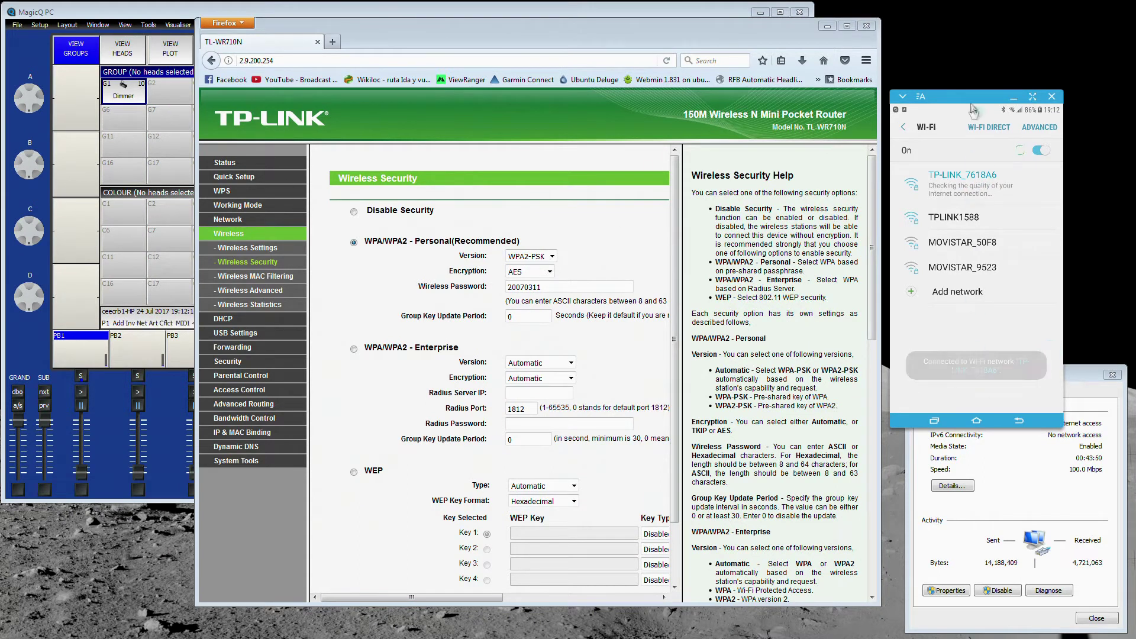
{"action": "left_click", "coordinate": [1051, 96]}
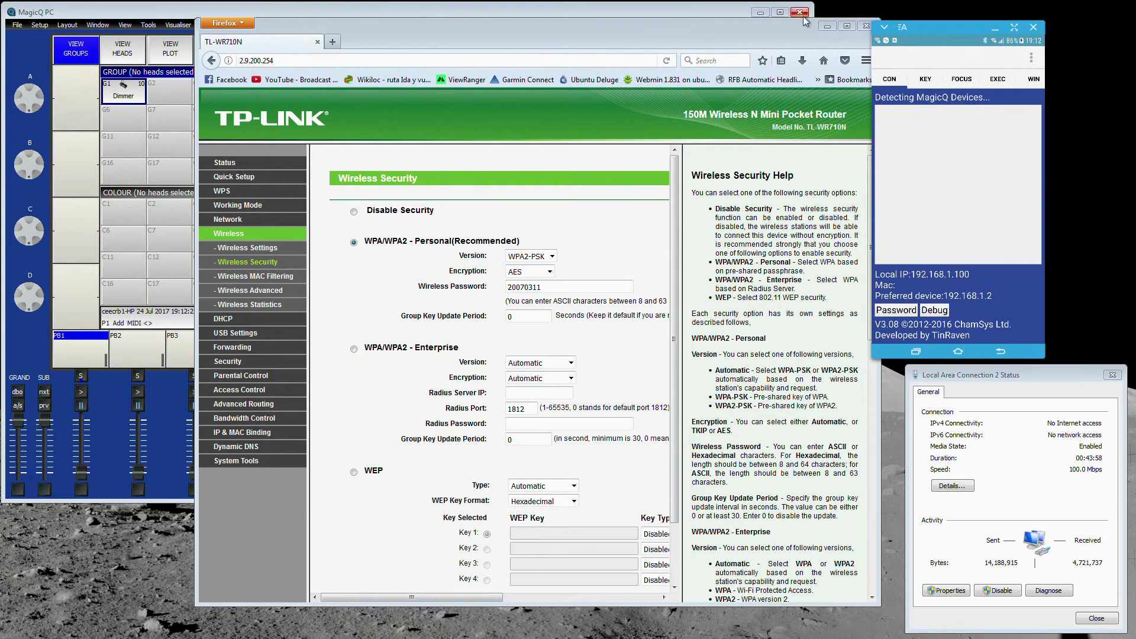
{"action": "left_click", "coordinate": [826, 28]}
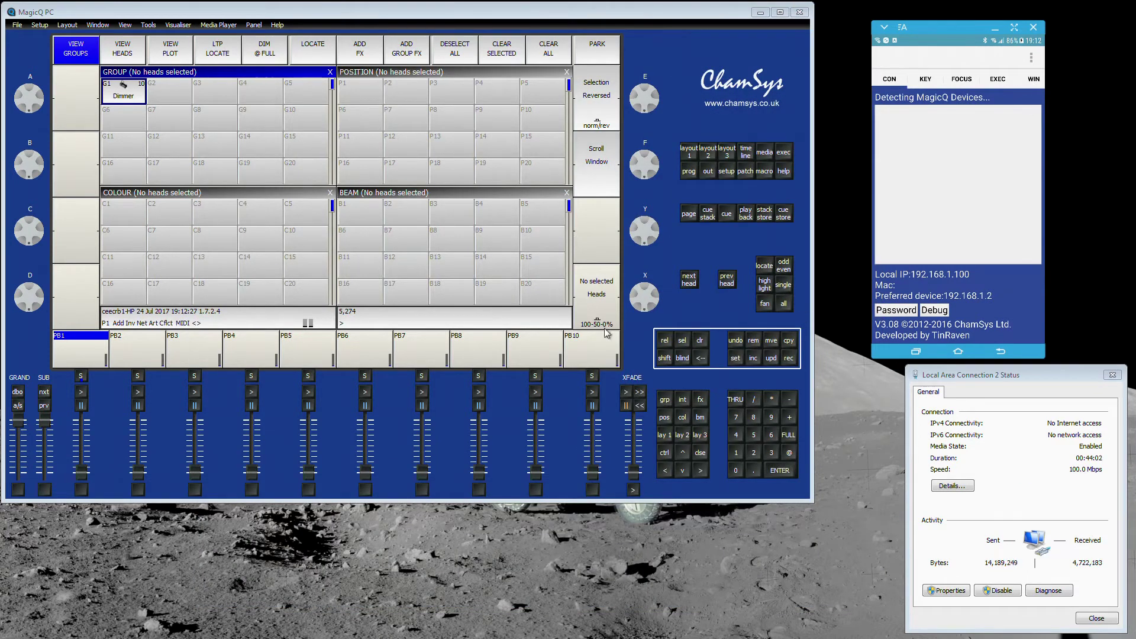
- Restart device detection in the phone's remote app and check the local IP address it reports
{"action": "left_click", "coordinate": [996, 277]}
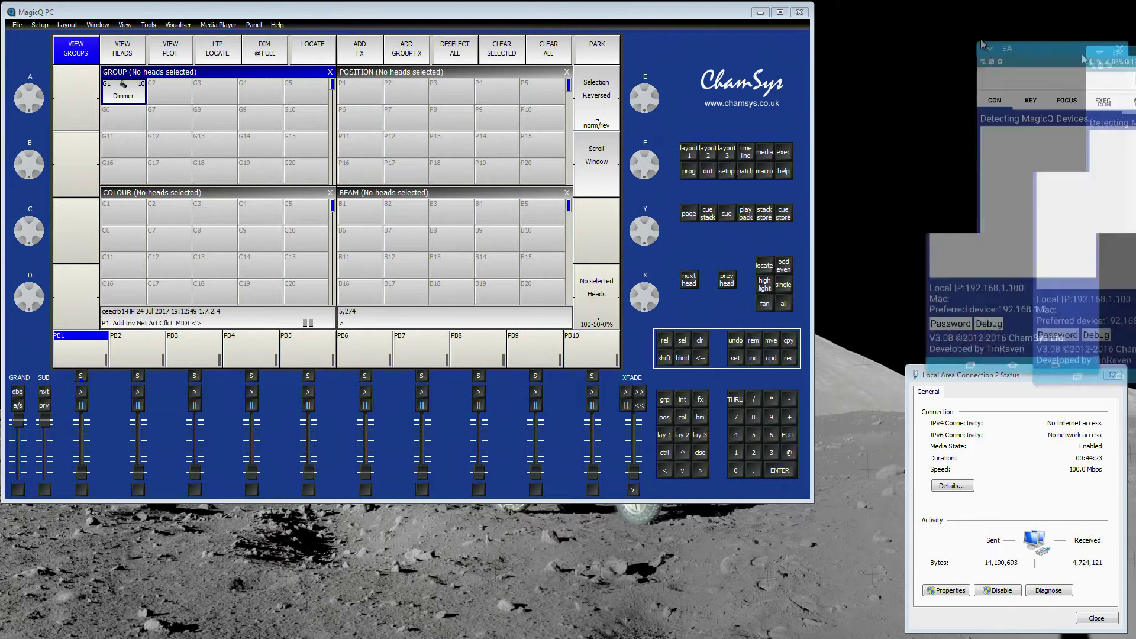
{"action": "left_click", "coordinate": [892, 68]}
{"action": "left_click", "coordinate": [857, 69]}
{"action": "left_click", "coordinate": [954, 289]}
{"action": "left_click", "coordinate": [882, 268]}
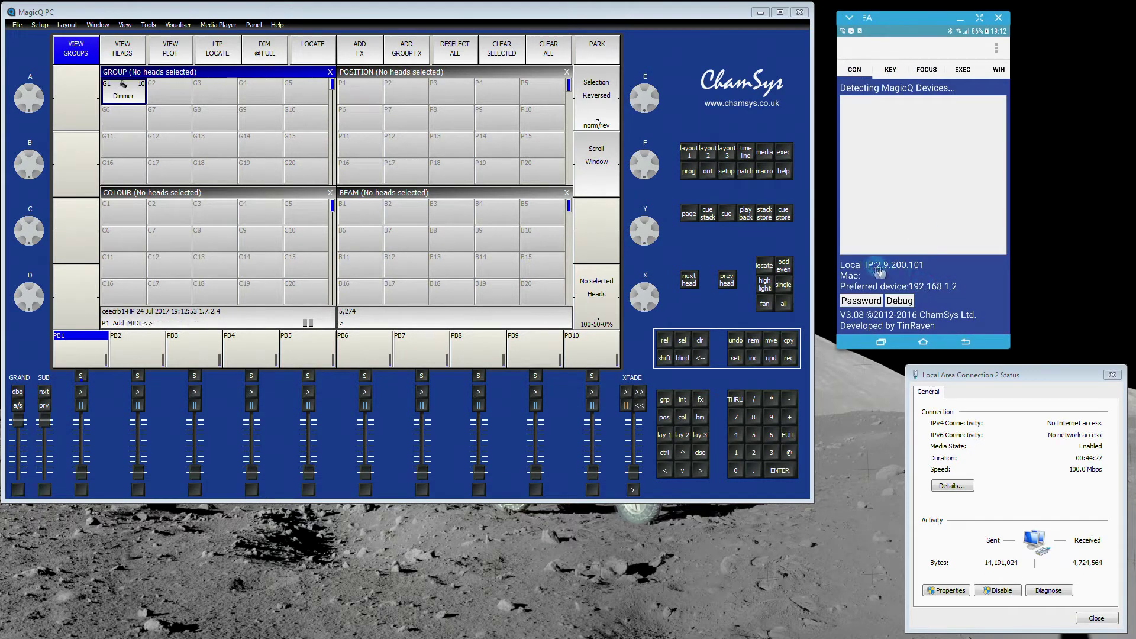
{"action": "left_click_drag", "start_coordinate": [883, 272], "coordinate": [938, 282]}
- Arrange the Local Area Connection 2 status window and the mirrored phone beside the console window
{"action": "left_click_drag", "start_coordinate": [1030, 375], "coordinate": [1003, 365]}
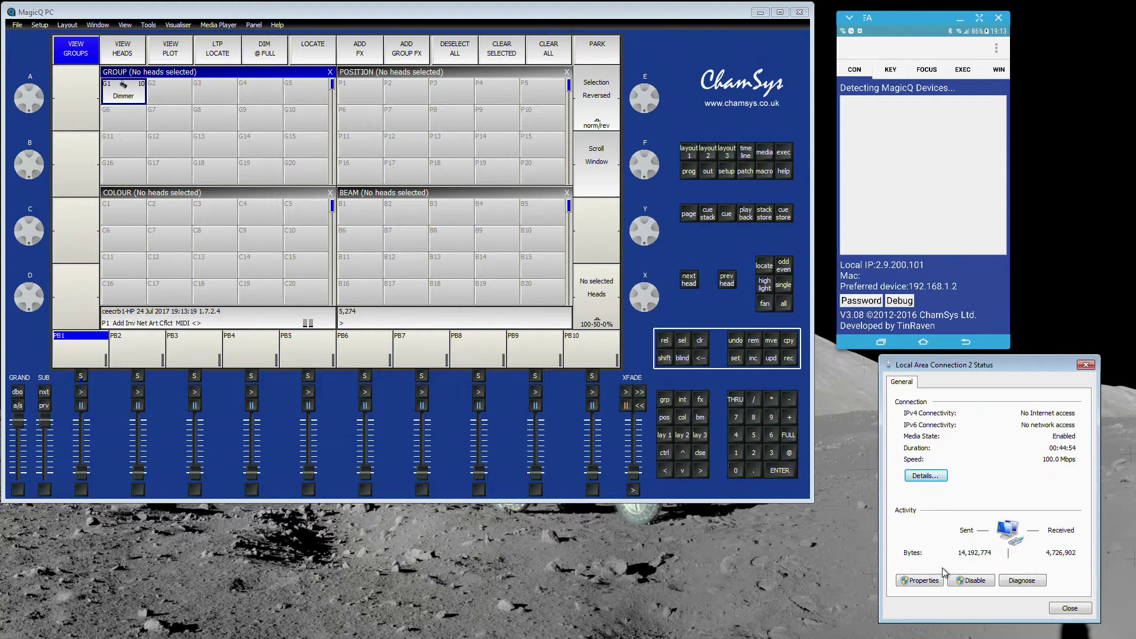
{"action": "left_click_drag", "start_coordinate": [924, 28], "coordinate": [959, 18]}
{"action": "left_click", "coordinate": [992, 130]}
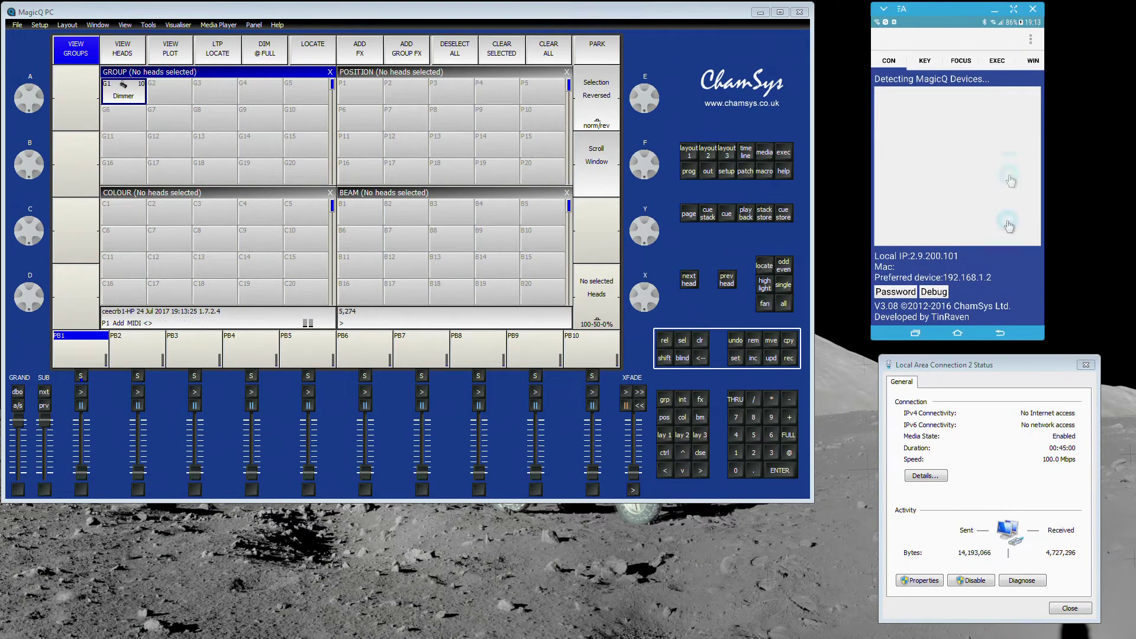
- Open the TCP/IPv4 properties of Local Area Connection 2 and switch to a manually specified IP address
{"action": "left_click", "coordinate": [924, 581]}
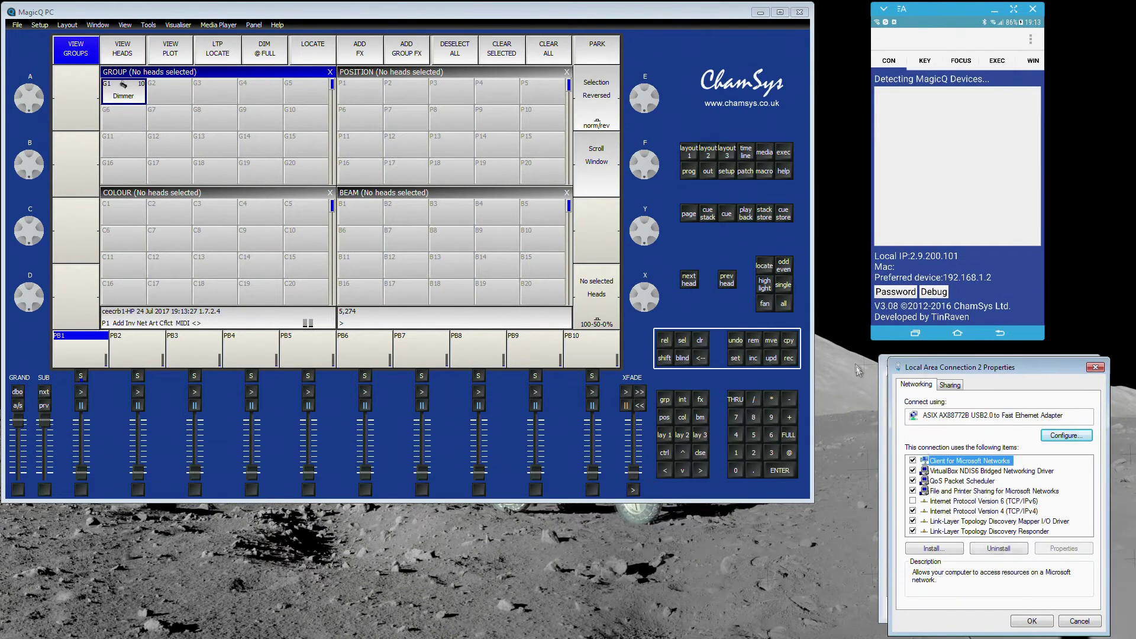
{"action": "left_click", "coordinate": [1026, 513]}
{"action": "left_click", "coordinate": [1063, 548]}
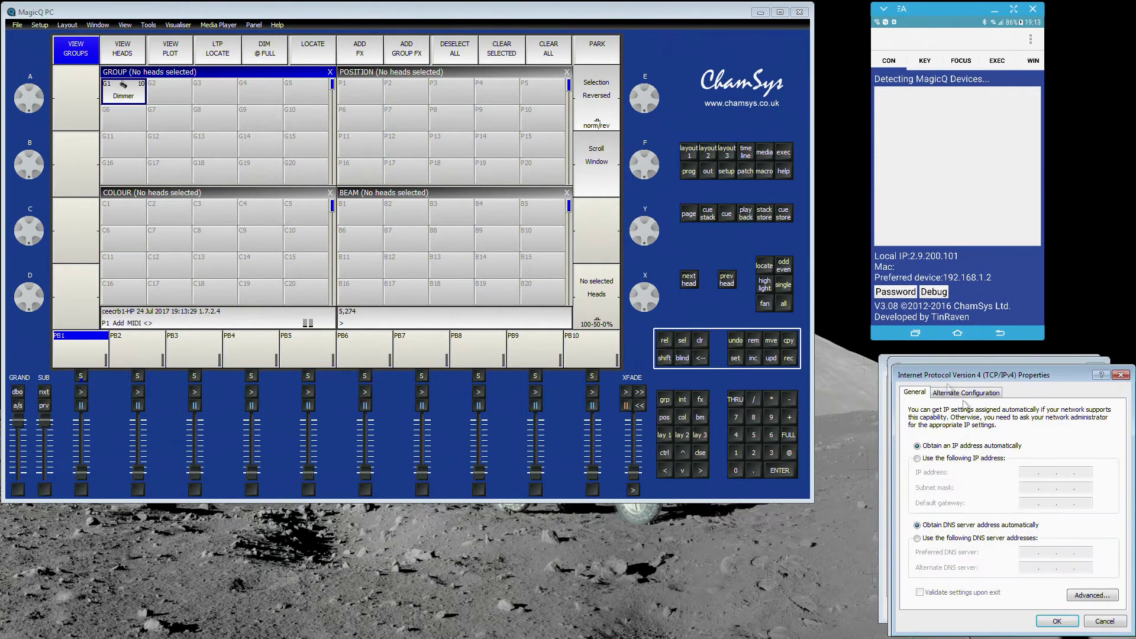
{"action": "left_click_drag", "start_coordinate": [985, 387], "coordinate": [819, 245]}
{"action": "left_click", "coordinate": [775, 317]}
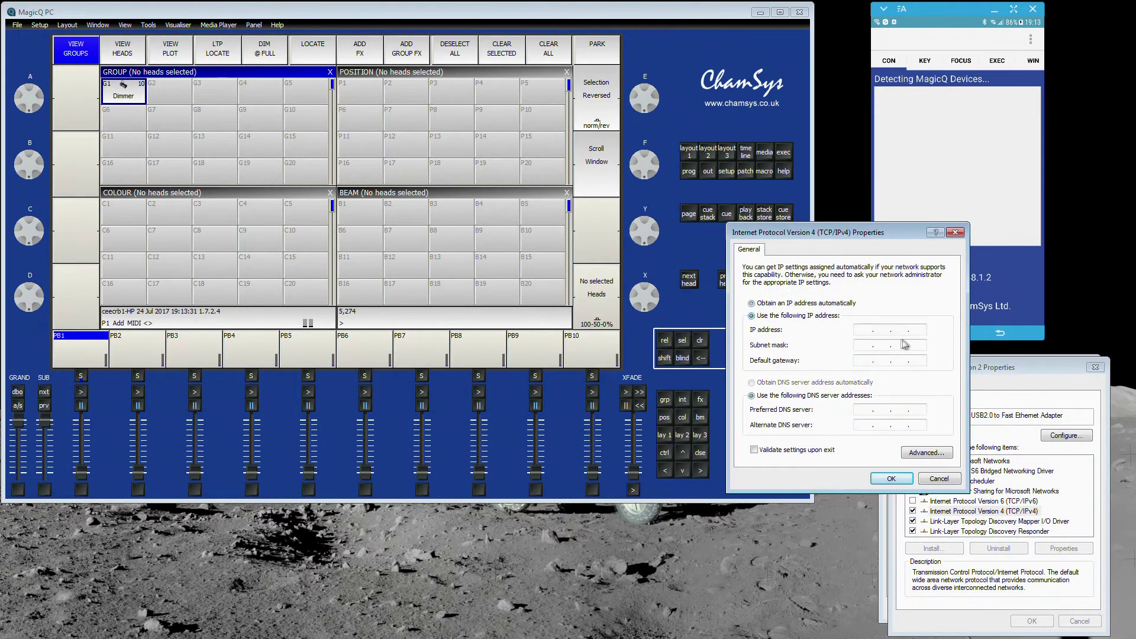
- Set the adapter's IP address to 2.9.200.3 with subnet mask 255.0.0.0, leave the gateway empty and apply the settings
{"action": "type", "text": "2.9.200.1"}
{"action": "key", "text": "BackSpace"}
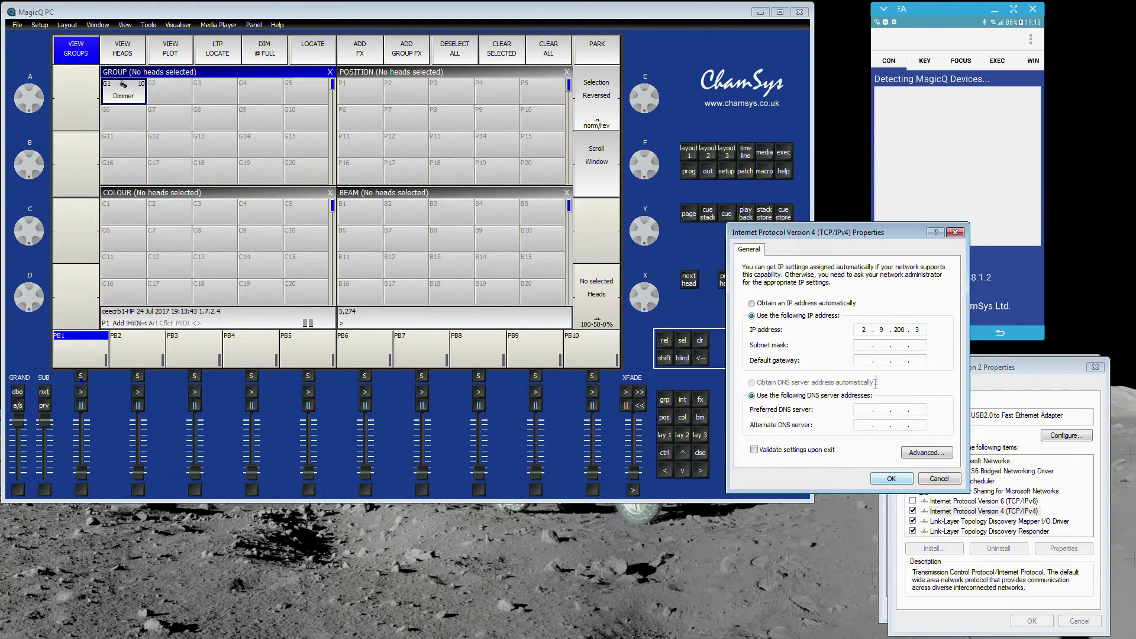
{"action": "left_click", "coordinate": [868, 345]}
{"action": "left_click", "coordinate": [868, 360]}
{"action": "left_click", "coordinate": [891, 479]}
{"action": "left_click", "coordinate": [1031, 620]}
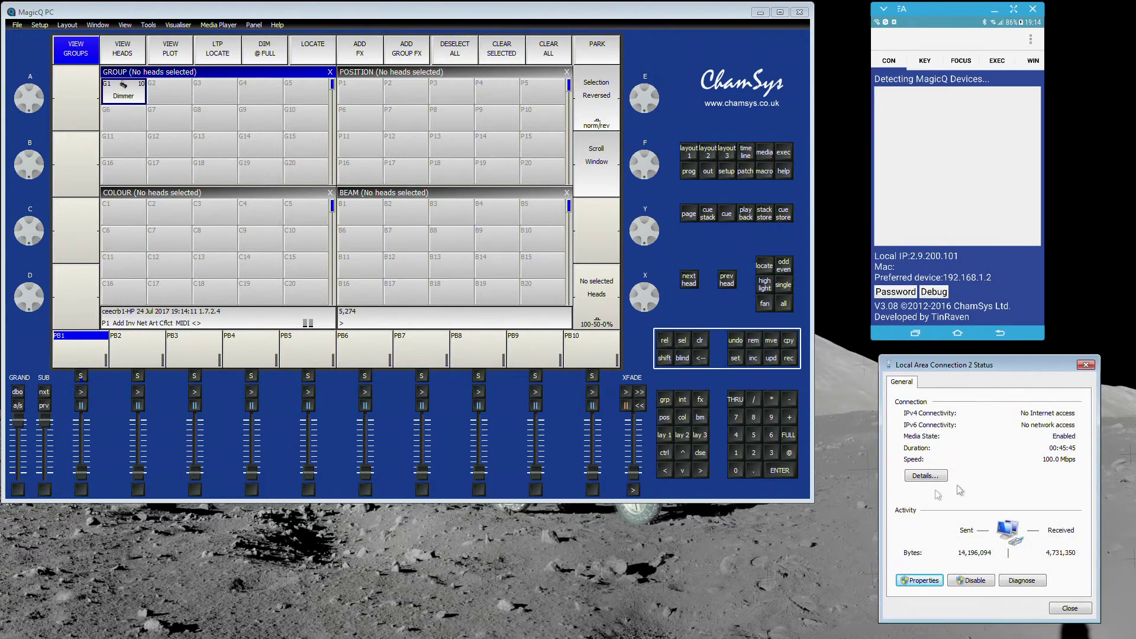
- Check the IPv4 address and subnet mask in the Local Area Connection 2 details, closing both windows when done
{"action": "left_click", "coordinate": [920, 480]}
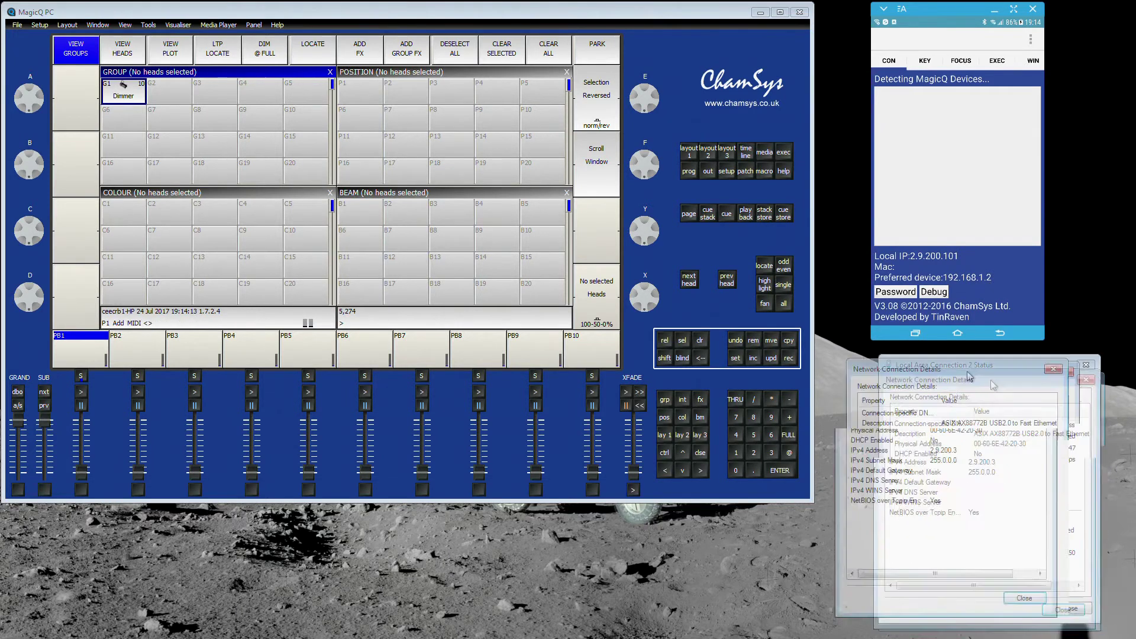
{"action": "left_click_drag", "start_coordinate": [893, 282], "coordinate": [978, 367]}
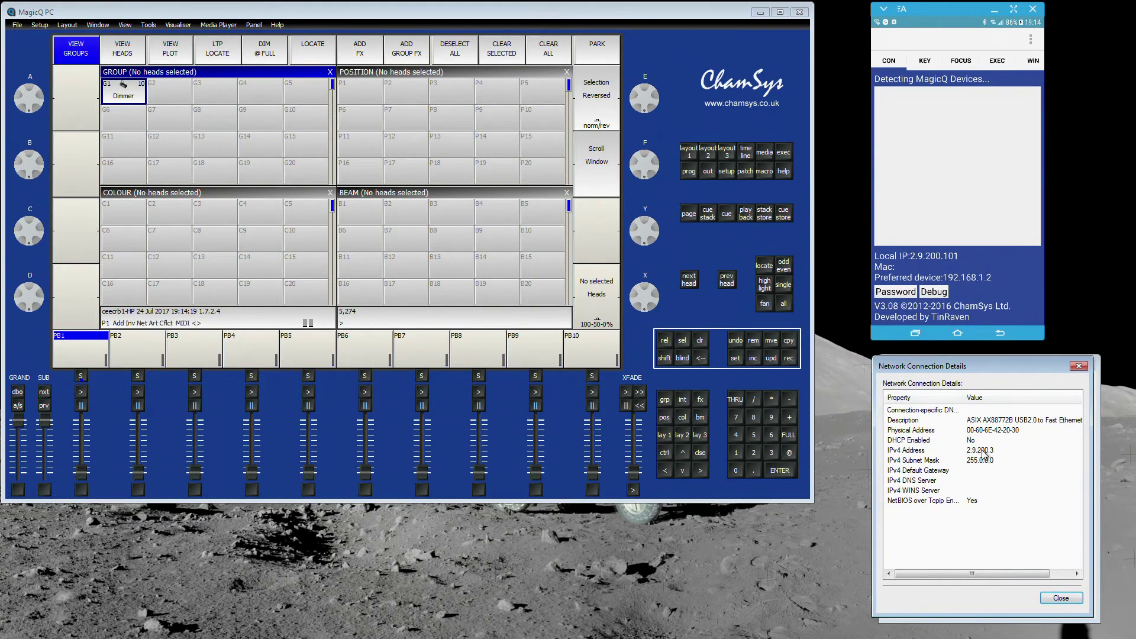
{"action": "left_click", "coordinate": [991, 451]}
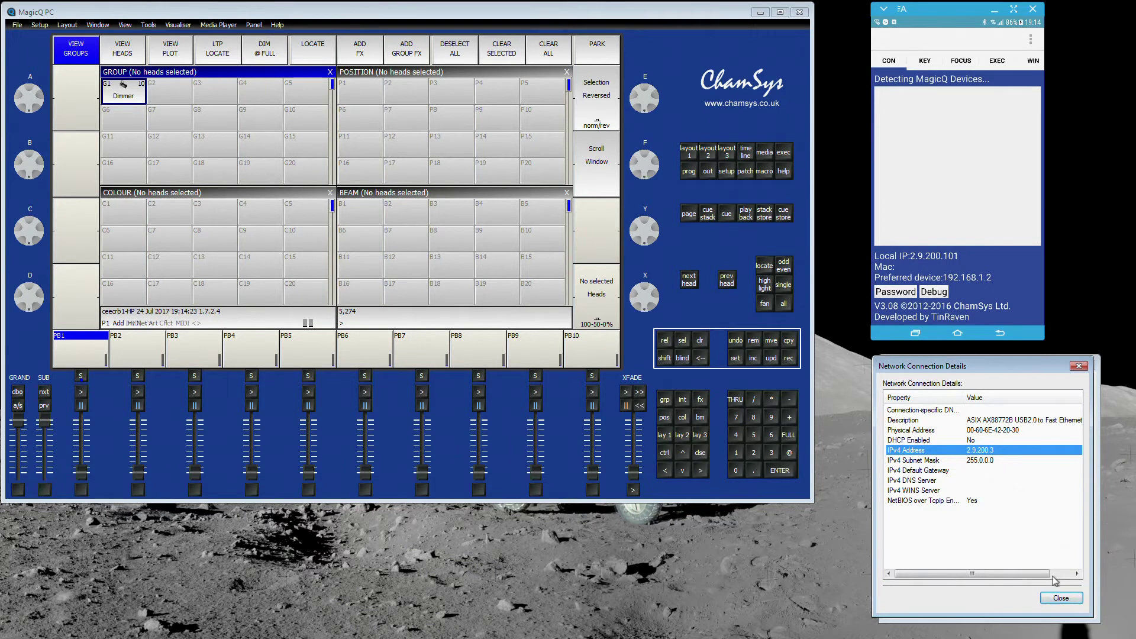
{"action": "left_click", "coordinate": [1063, 596]}
{"action": "left_click", "coordinate": [1074, 606]}
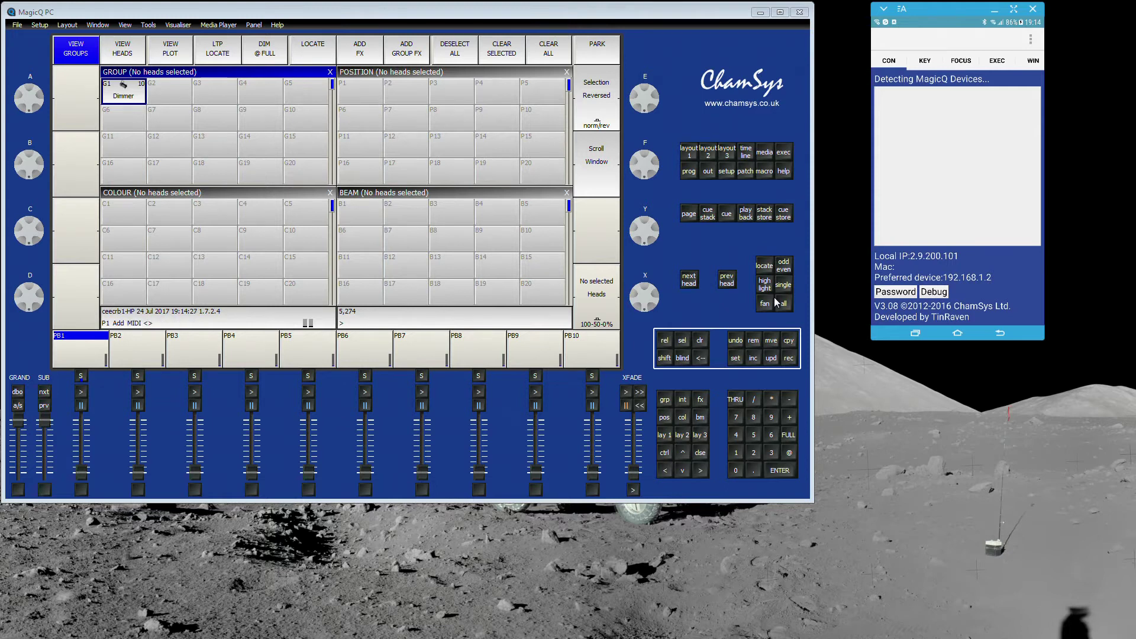
- Clear the programmer in MagicQ PC and reposition its window near the upper edge of the desktop
{"action": "left_click", "coordinate": [701, 342]}
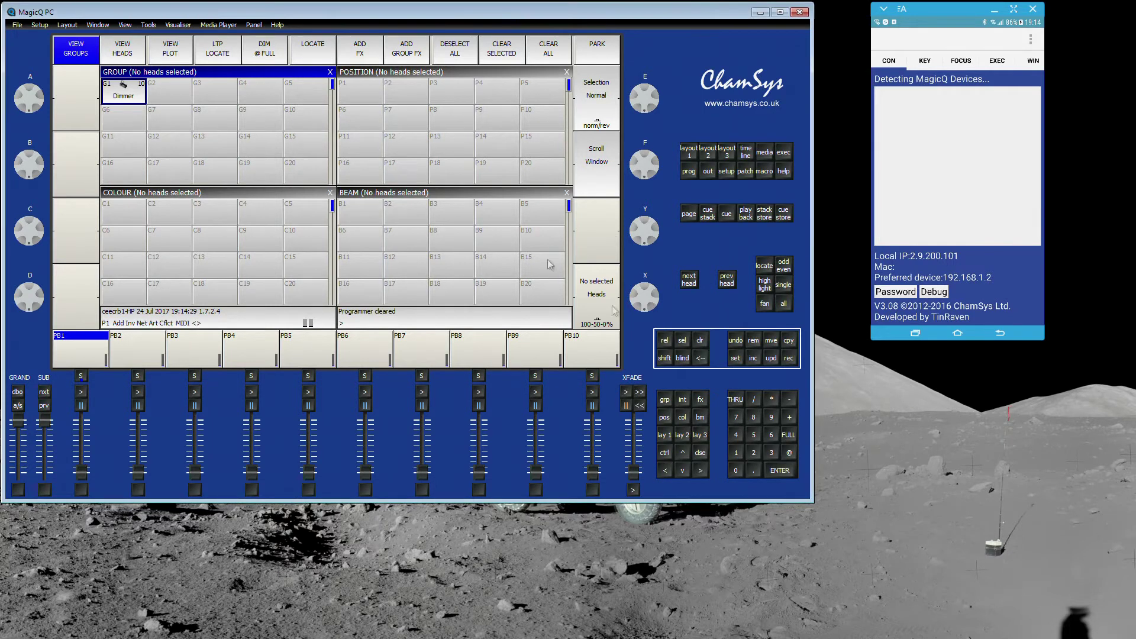
{"action": "left_click_drag", "start_coordinate": [293, 19], "coordinate": [296, 42]}
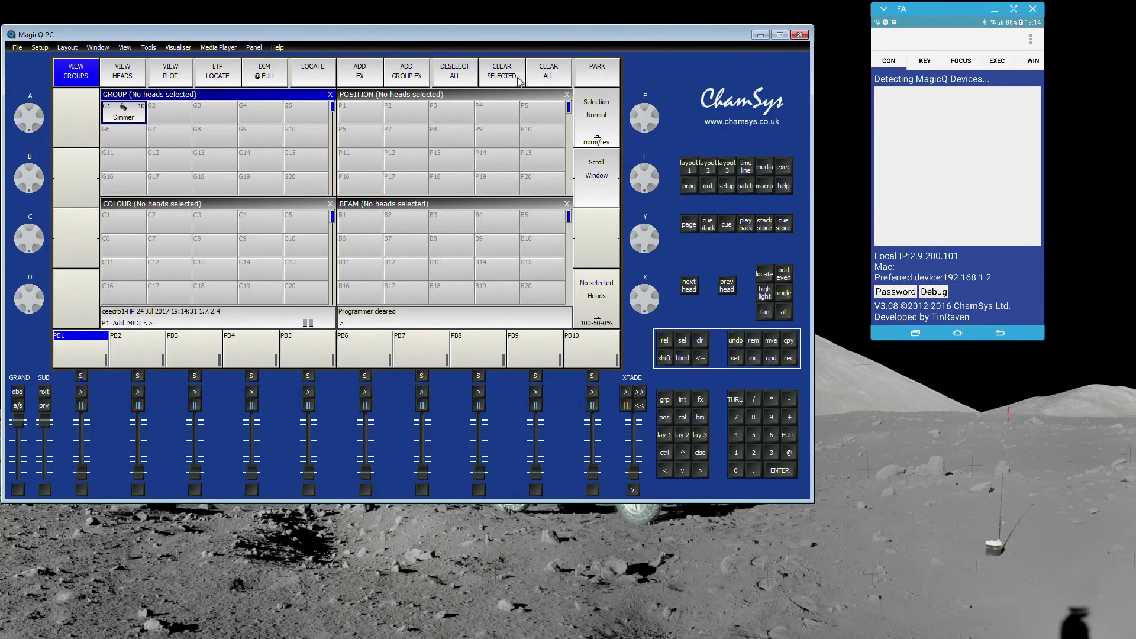
{"action": "left_click_drag", "start_coordinate": [542, 24], "coordinate": [542, 5]}
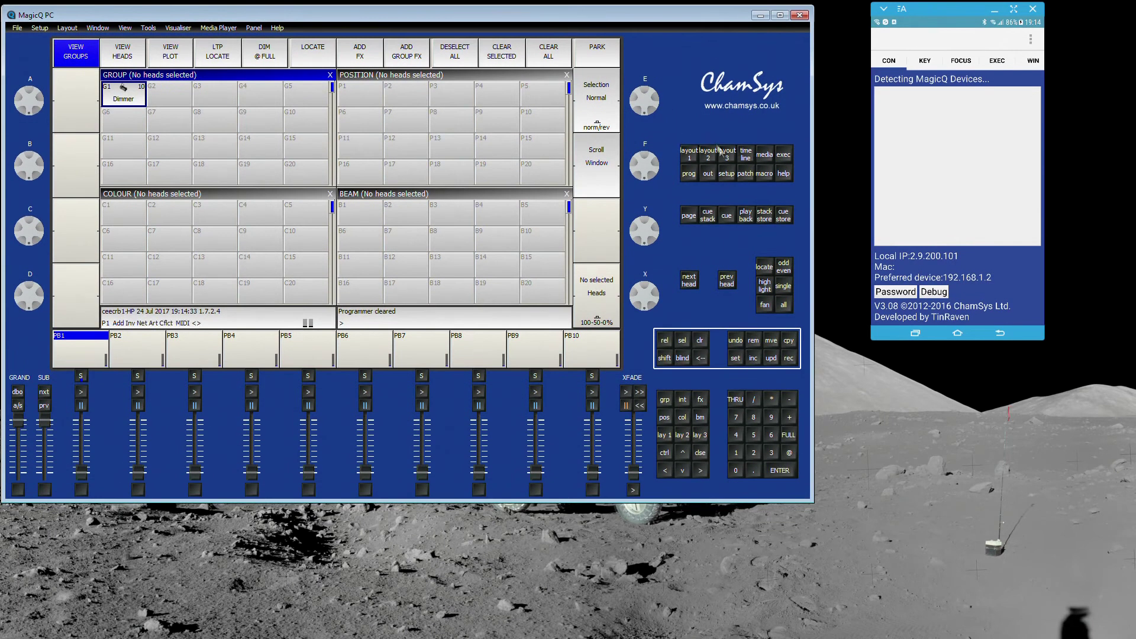
- Open the Network settings in the MagicQ Setup window and enlarge the console window to show all parameters
{"action": "left_click", "coordinate": [745, 173]}
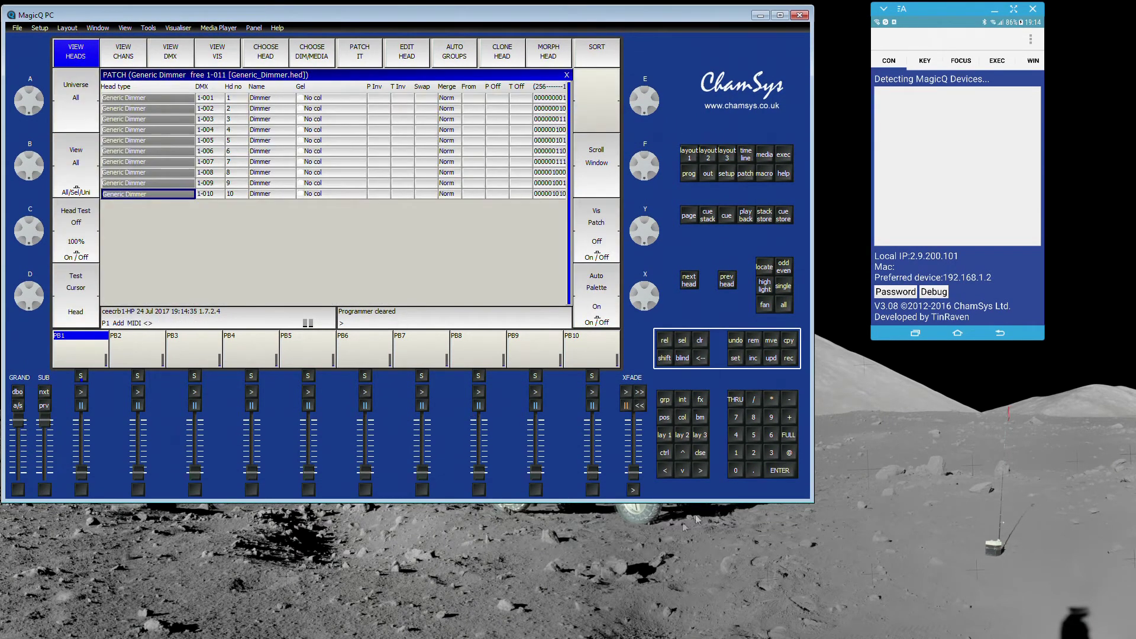
{"action": "left_click", "coordinate": [665, 436]}
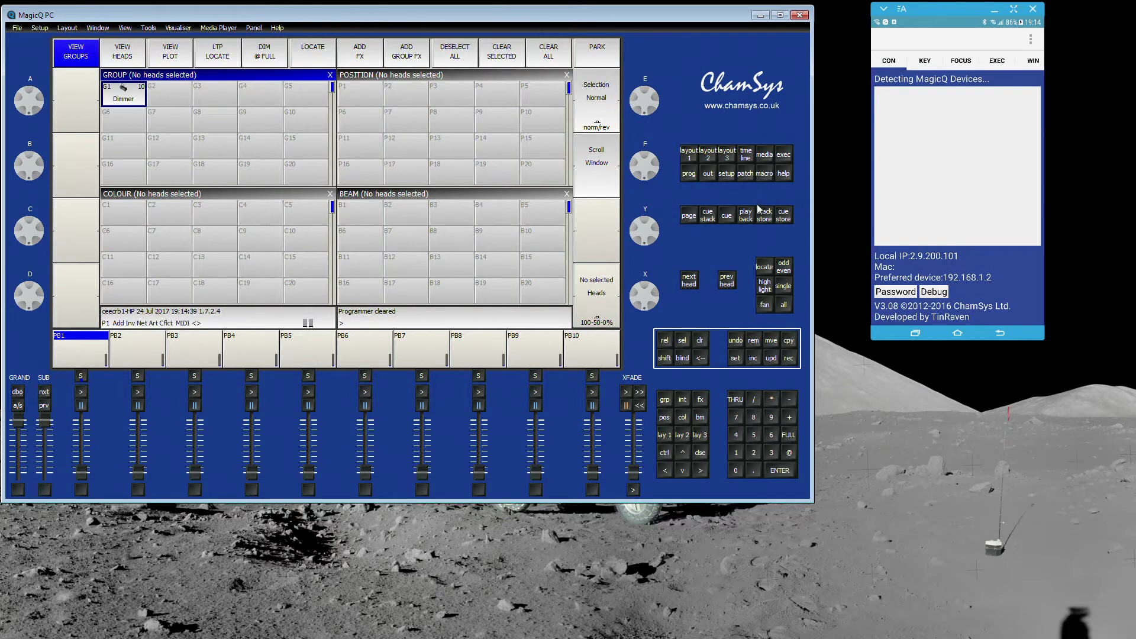
{"action": "left_click", "coordinate": [727, 174]}
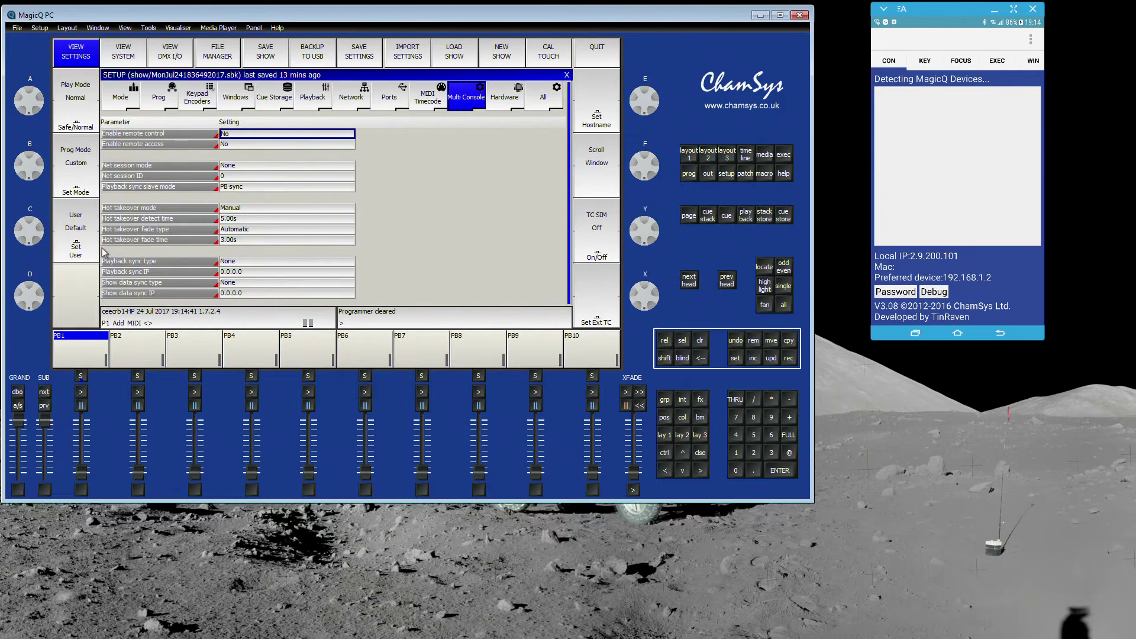
{"action": "left_click", "coordinate": [350, 97]}
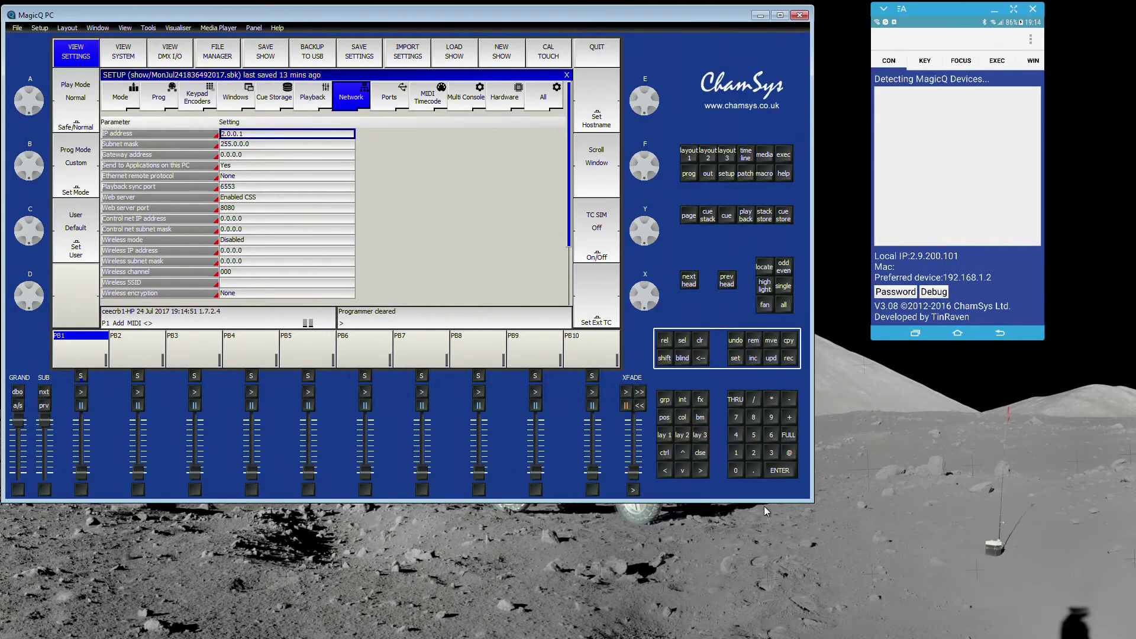
{"action": "left_click_drag", "start_coordinate": [813, 501], "coordinate": [867, 569]}
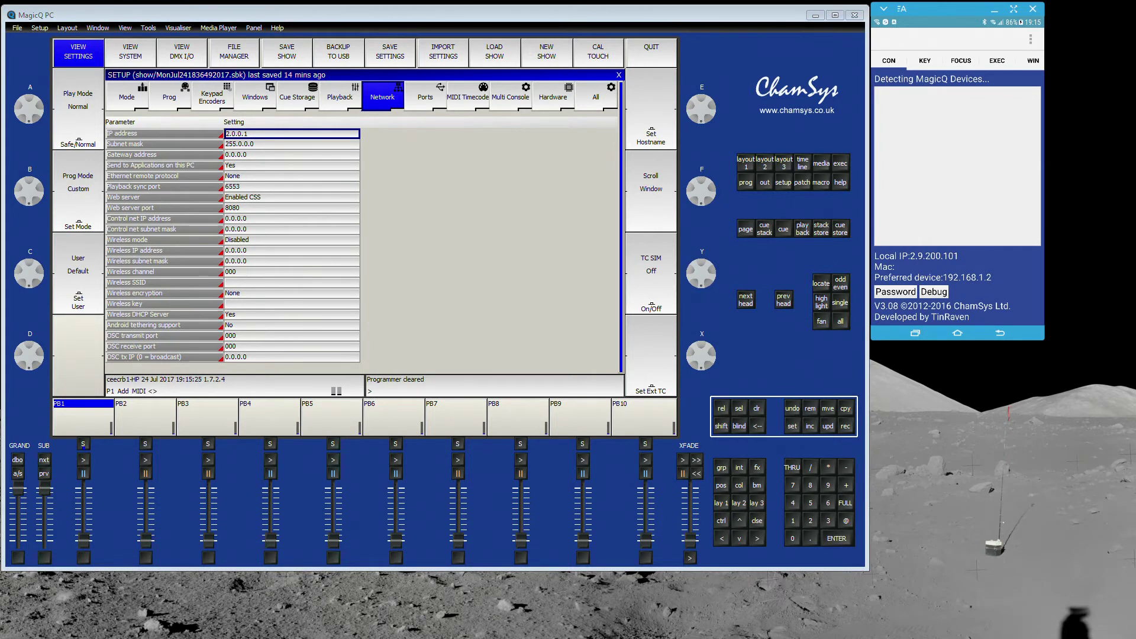
- Compare the Local Area Connection 2 details with the IP address and subnet mask in the MagicQ Network settings
{"action": "left_click", "coordinate": [923, 435]}
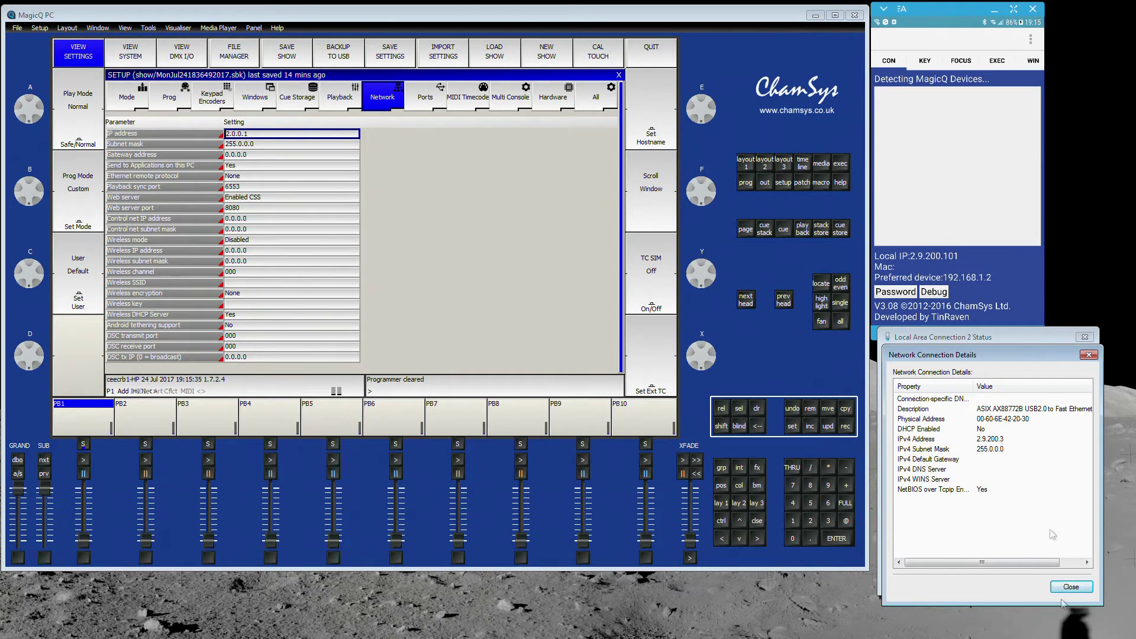
{"action": "double_click", "coordinate": [648, 13]}
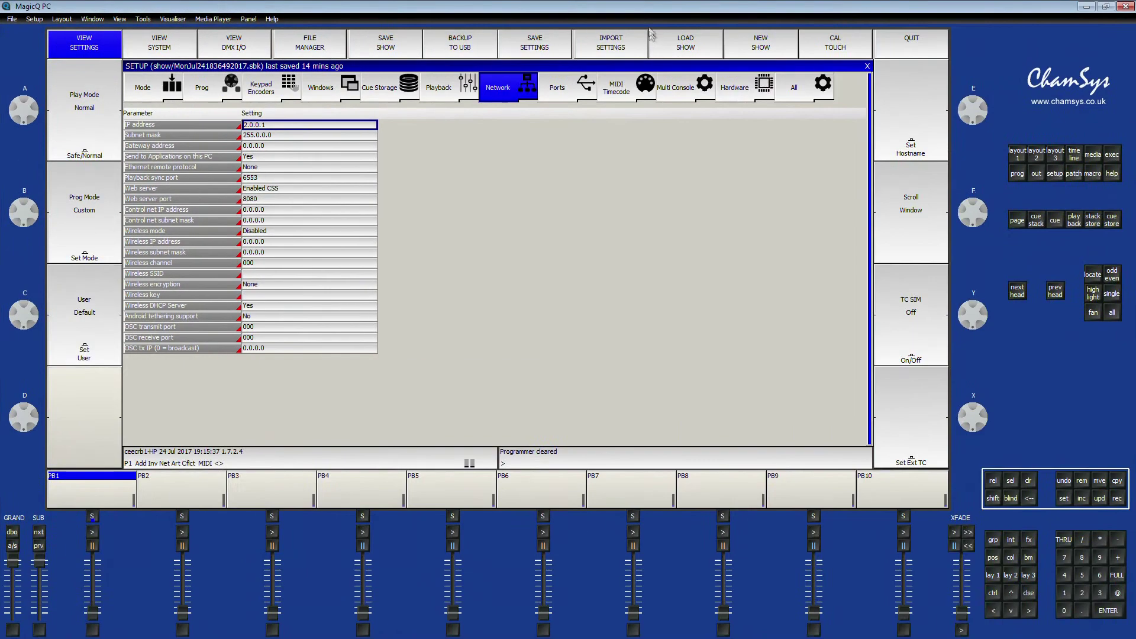
{"action": "double_click", "coordinate": [649, 5]}
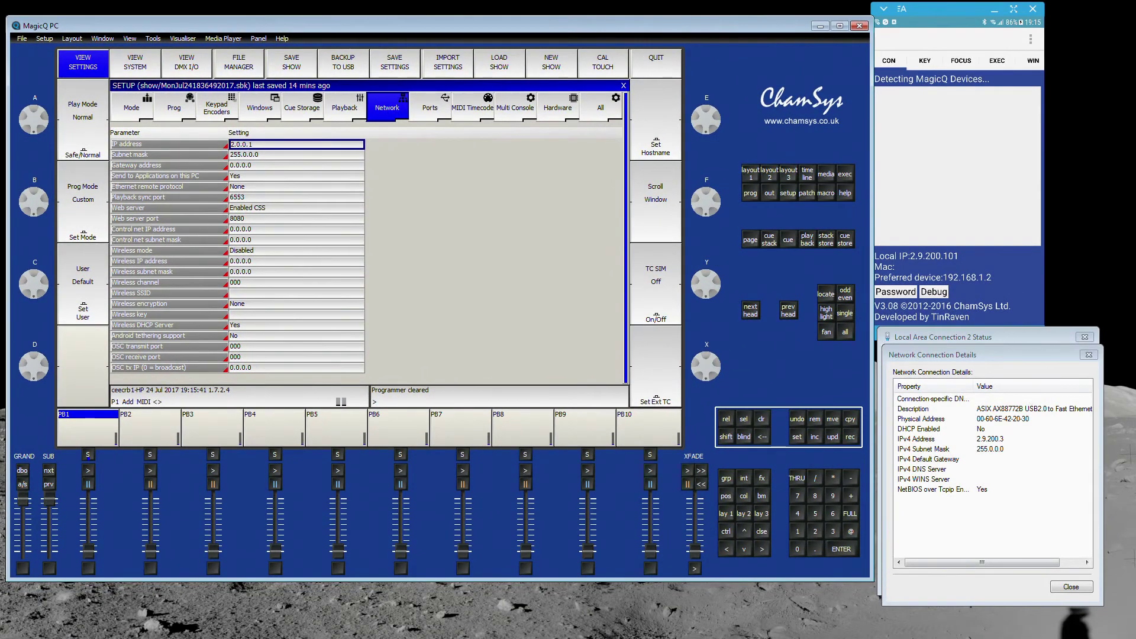
- Examine the IPv4 details of the computer's other Local Area Connection and close the details window
{"action": "left_click_drag", "start_coordinate": [1127, 184], "coordinate": [893, 80]}
{"action": "left_click", "coordinate": [911, 186]}
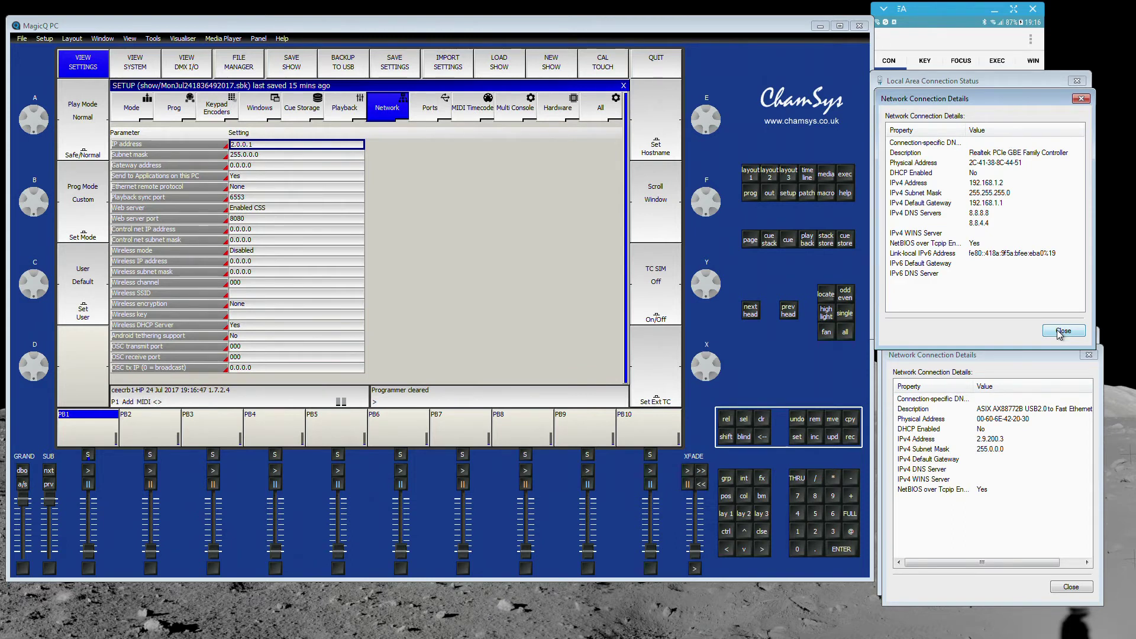
{"action": "left_click", "coordinate": [1062, 332]}
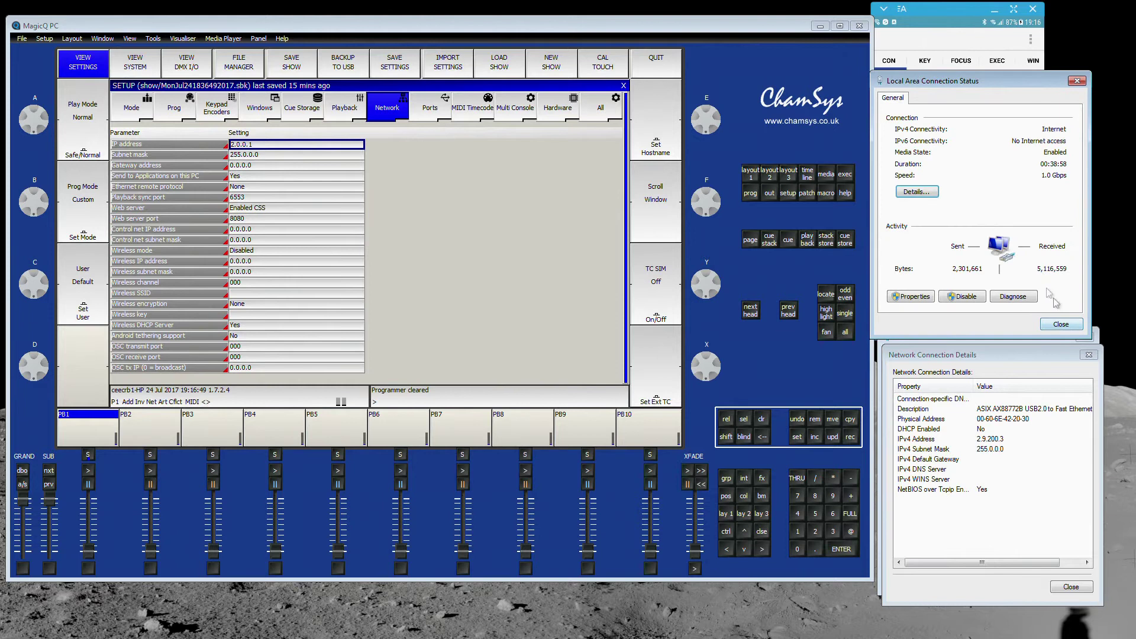
- Close the Local Area Connection status window and rearrange the adapter details and MagicQ windows around the phone remote
{"action": "left_click", "coordinate": [1061, 325]}
{"action": "mouse_move", "coordinate": [1043, 357]}
{"action": "left_mouse_down"}
{"action": "mouse_move", "coordinate": [1047, 83]}
{"action": "mouse_move", "coordinate": [1041, 345]}
{"action": "left_mouse_up"}
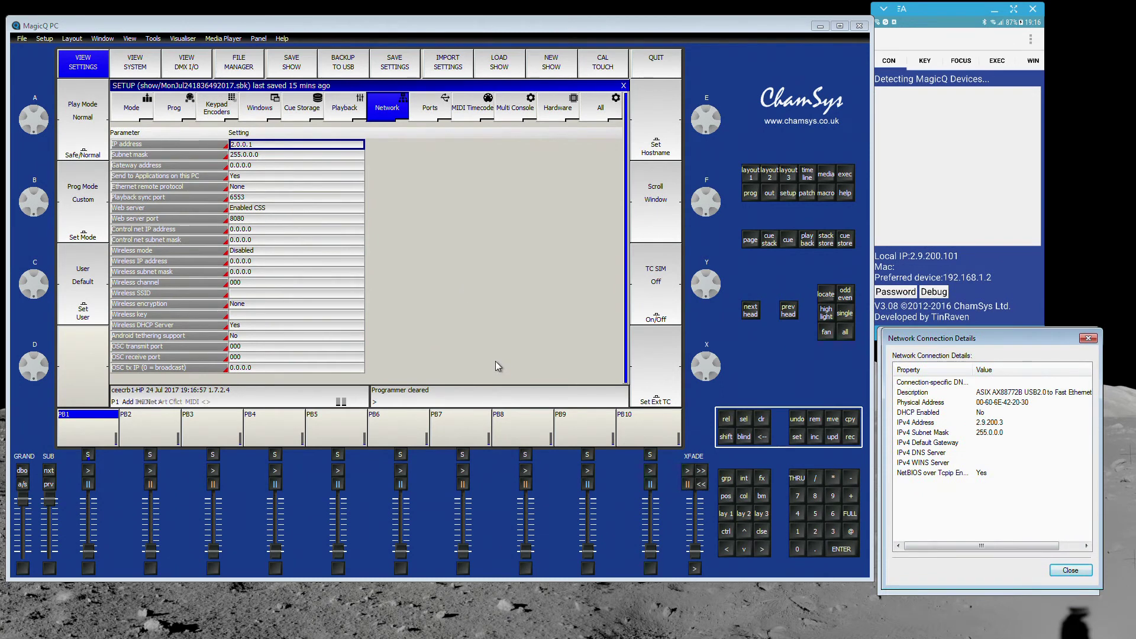
{"action": "left_click_drag", "start_coordinate": [355, 27], "coordinate": [349, 13]}
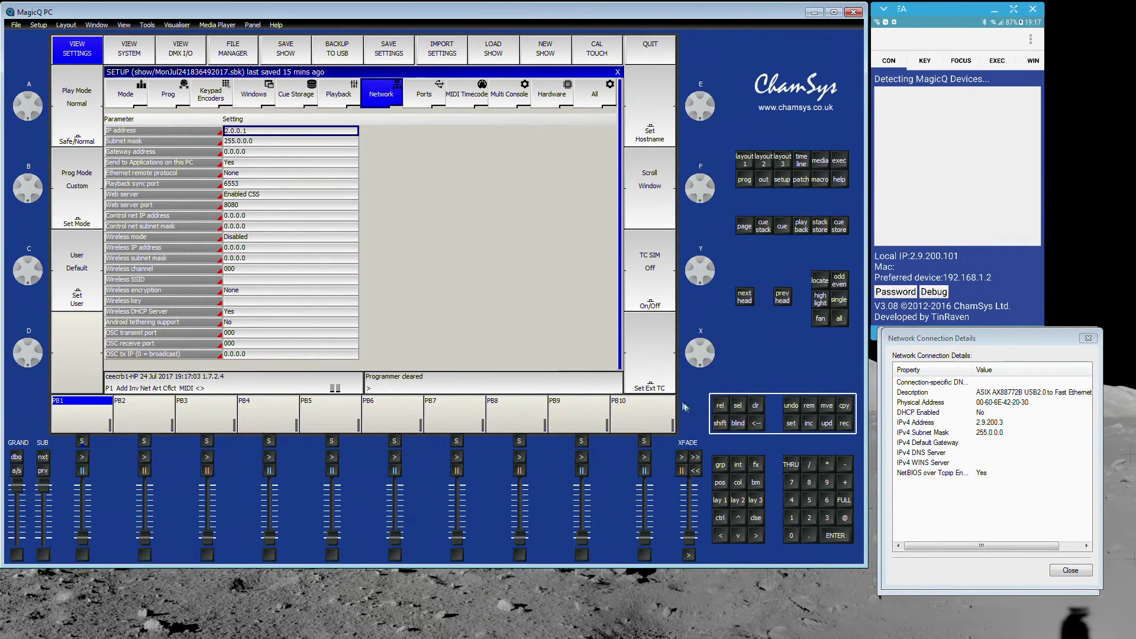
- Set the IP address in the MagicQ Network settings to 2.9.200.3
{"action": "left_click", "coordinate": [255, 142]}
{"action": "left_click", "coordinate": [257, 131]}
{"action": "left_click", "coordinate": [240, 138]}
{"action": "left_click", "coordinate": [240, 132]}
{"action": "key", "text": "Return"}
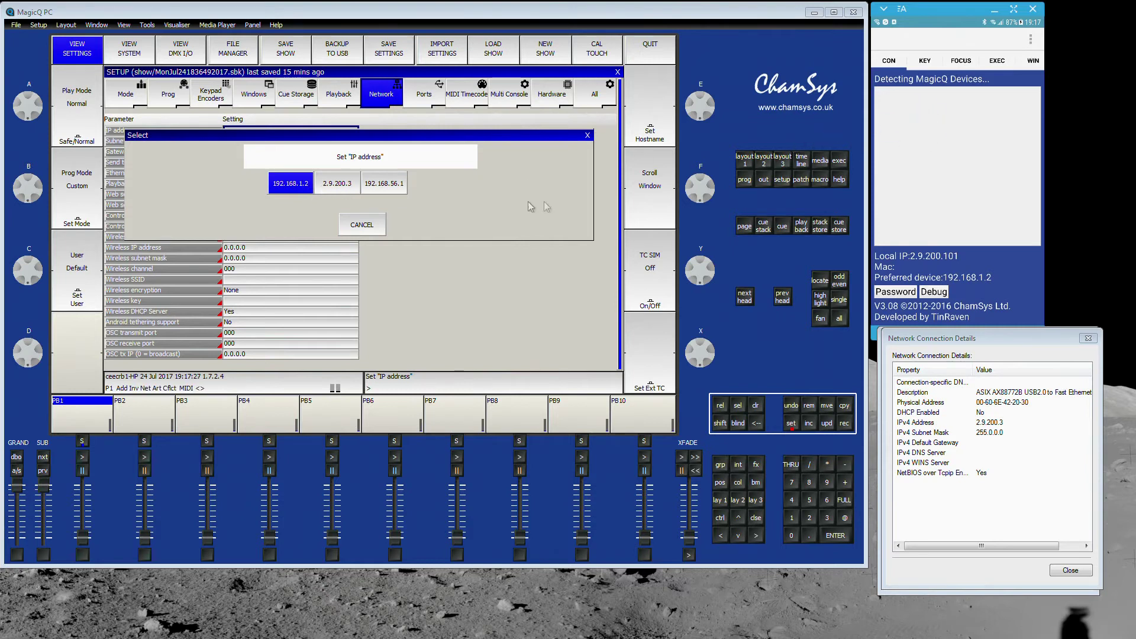
{"action": "left_click", "coordinate": [342, 183]}
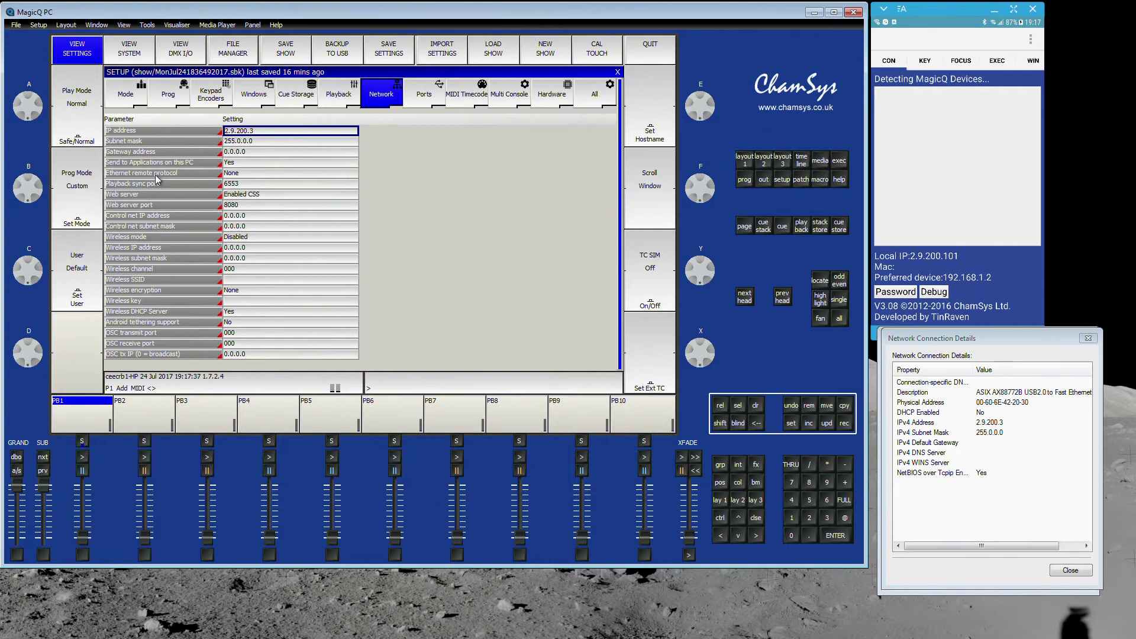
- Set the Ethernet remote protocol to ChamSys Rem (tx + rx)
{"action": "left_click", "coordinate": [292, 175]}
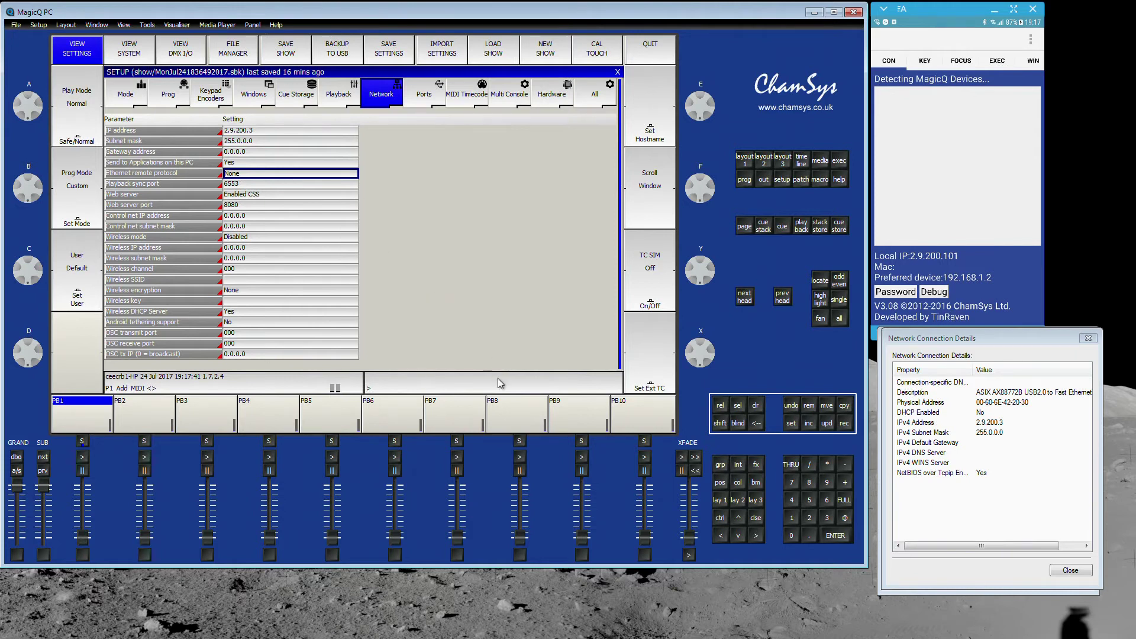
{"action": "key", "text": "Return"}
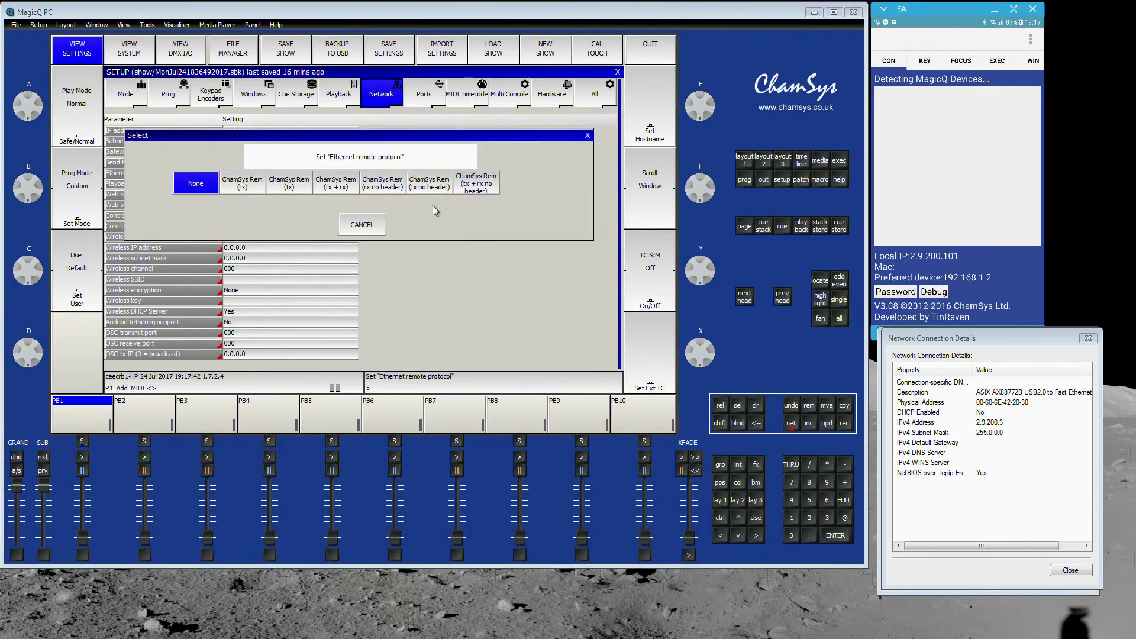
{"action": "left_click", "coordinate": [350, 195]}
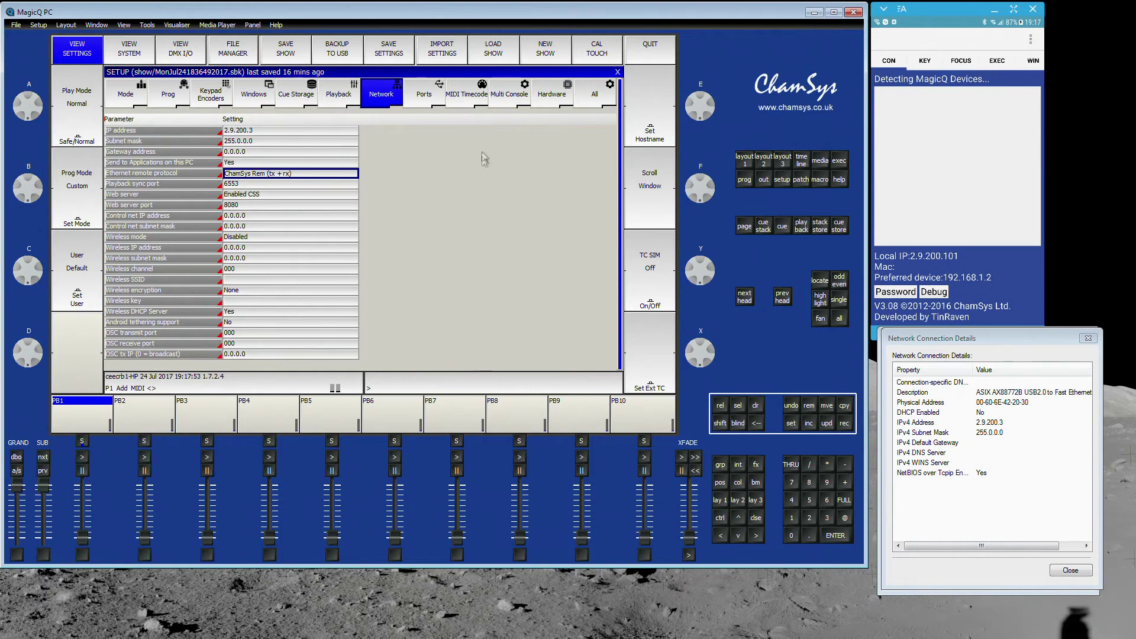
- Set both Enable remote control and Enable remote access to Yes in the Multi Console settings
{"action": "left_click", "coordinate": [498, 98]}
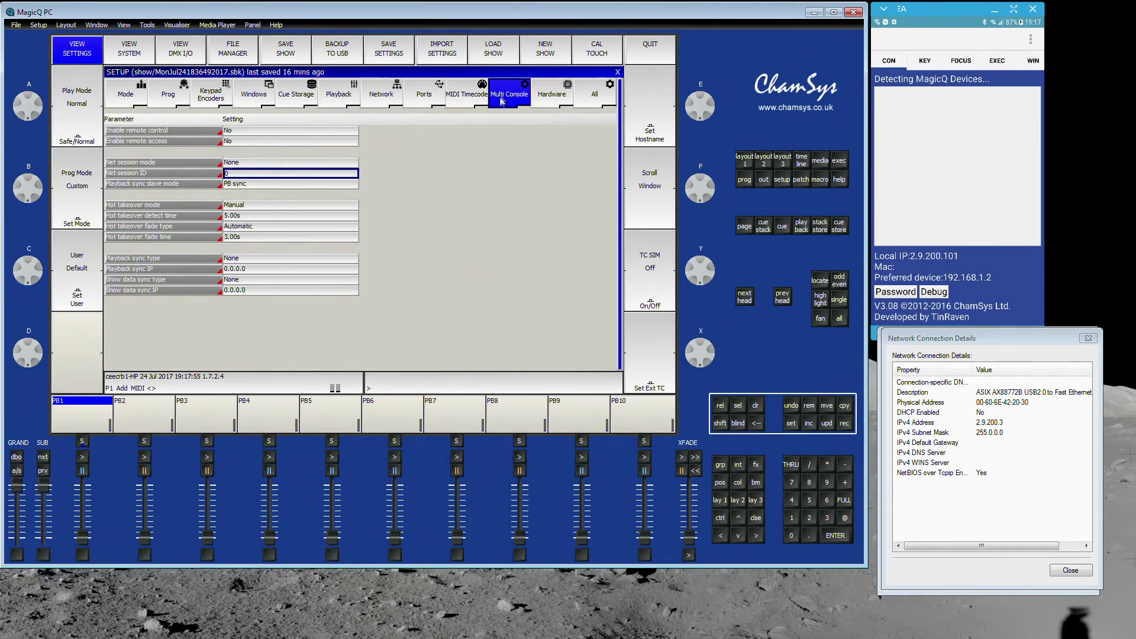
{"action": "left_click", "coordinate": [299, 133]}
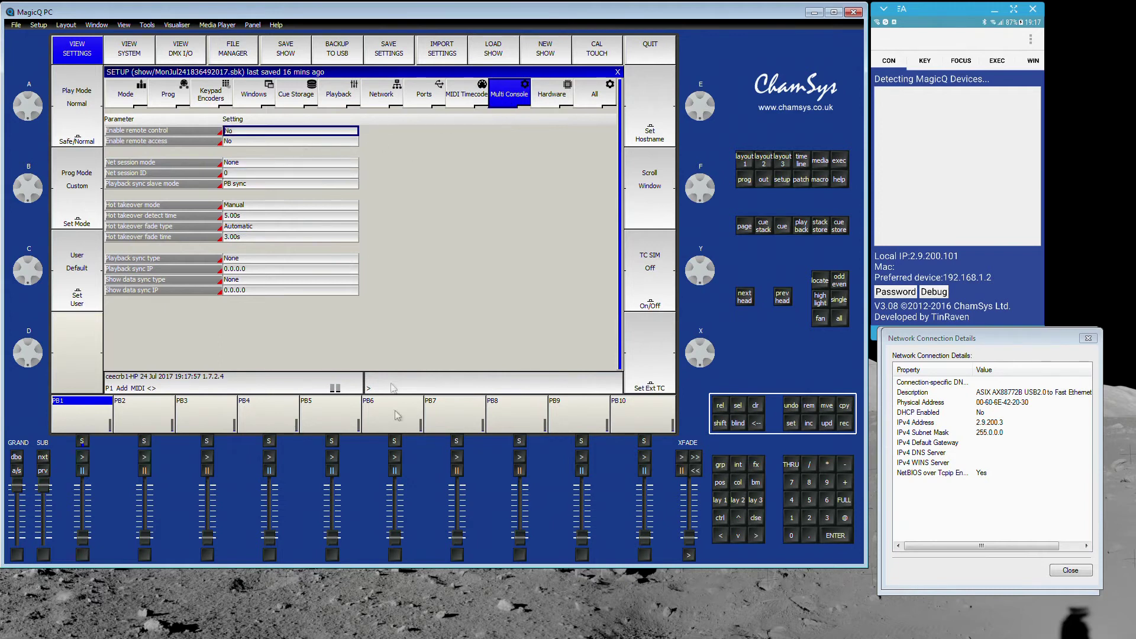
{"action": "left_click", "coordinate": [379, 189]}
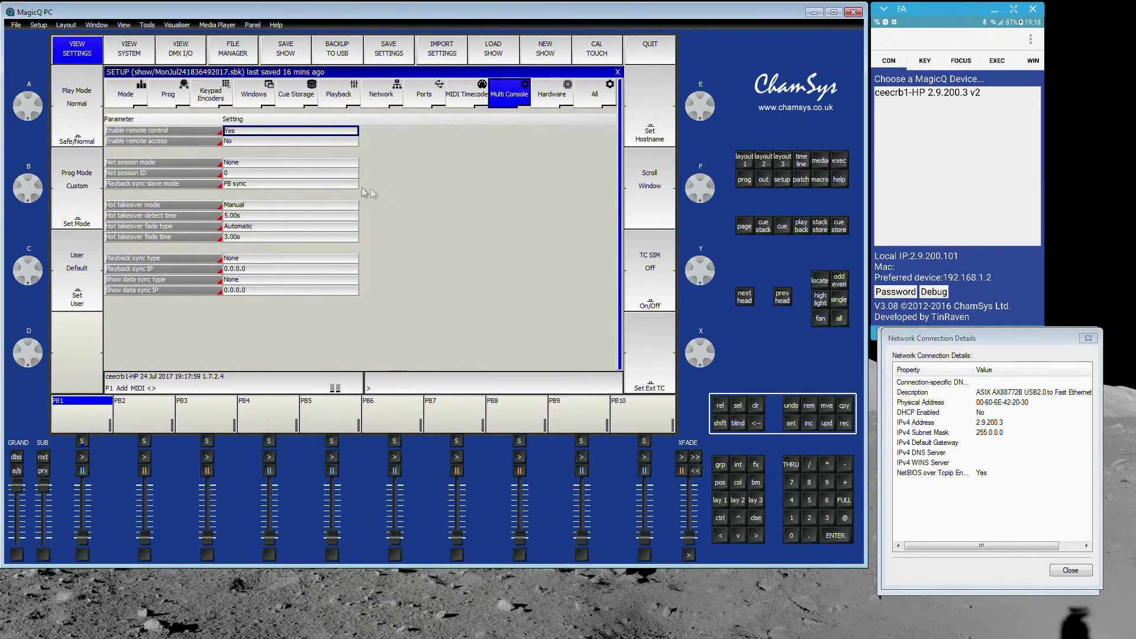
{"action": "left_click", "coordinate": [295, 142]}
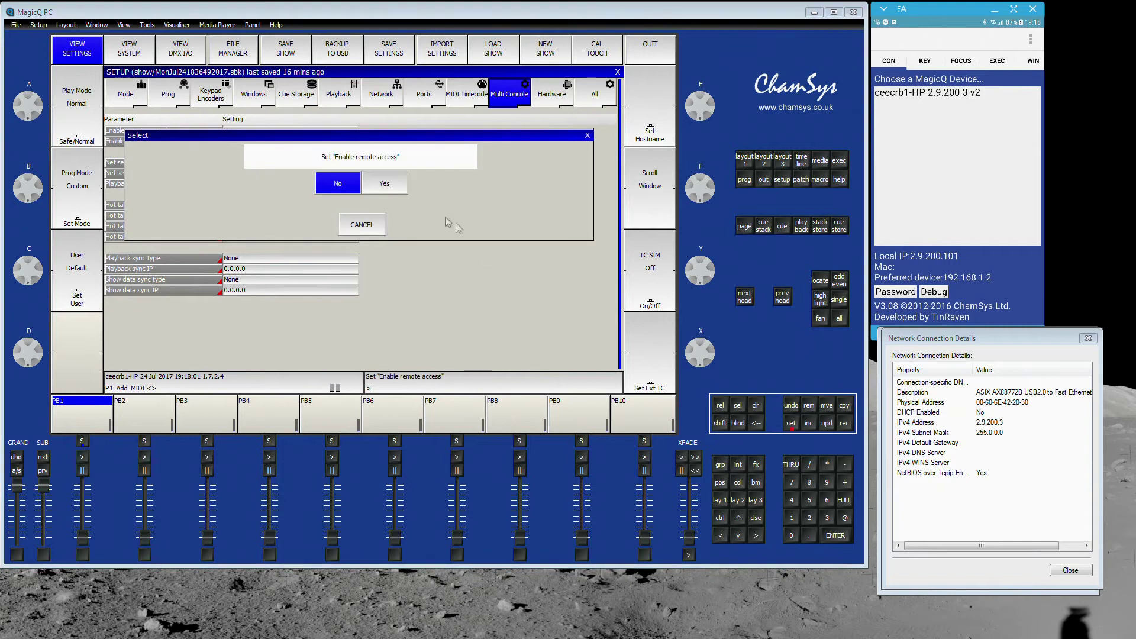
{"action": "left_click", "coordinate": [329, 184]}
- Select the MagicQ device at 2.9.200.3 in the phone remote and open its keypad
{"action": "left_click_drag", "start_coordinate": [955, 102], "coordinate": [958, 18]}
{"action": "left_click", "coordinate": [954, 104]}
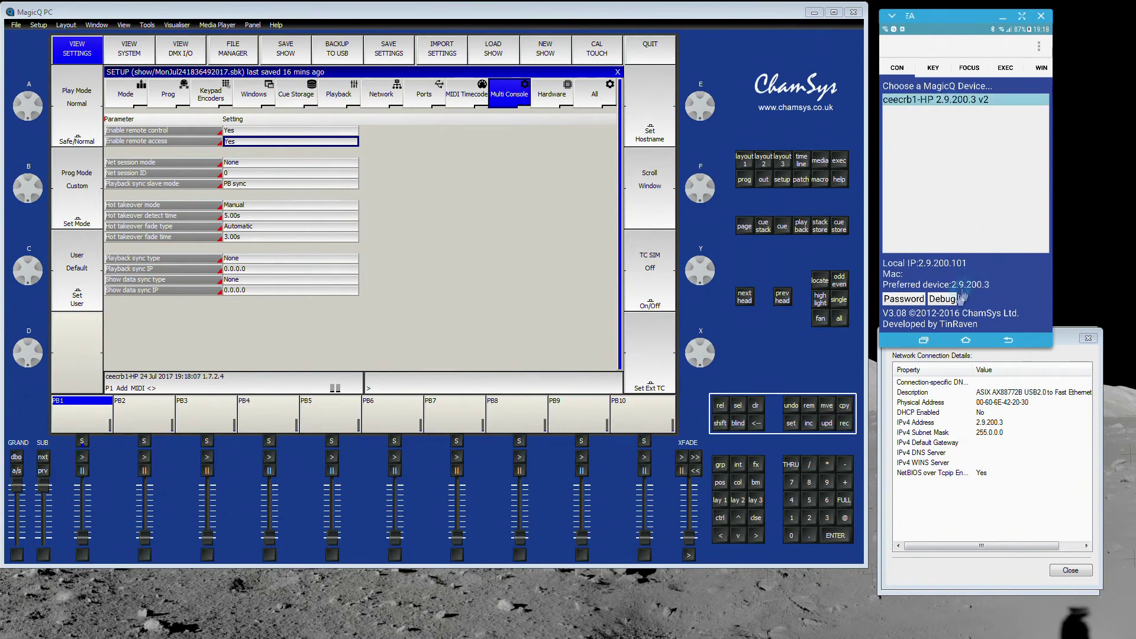
{"action": "left_click", "coordinate": [937, 69]}
{"action": "left_click", "coordinate": [915, 325]}
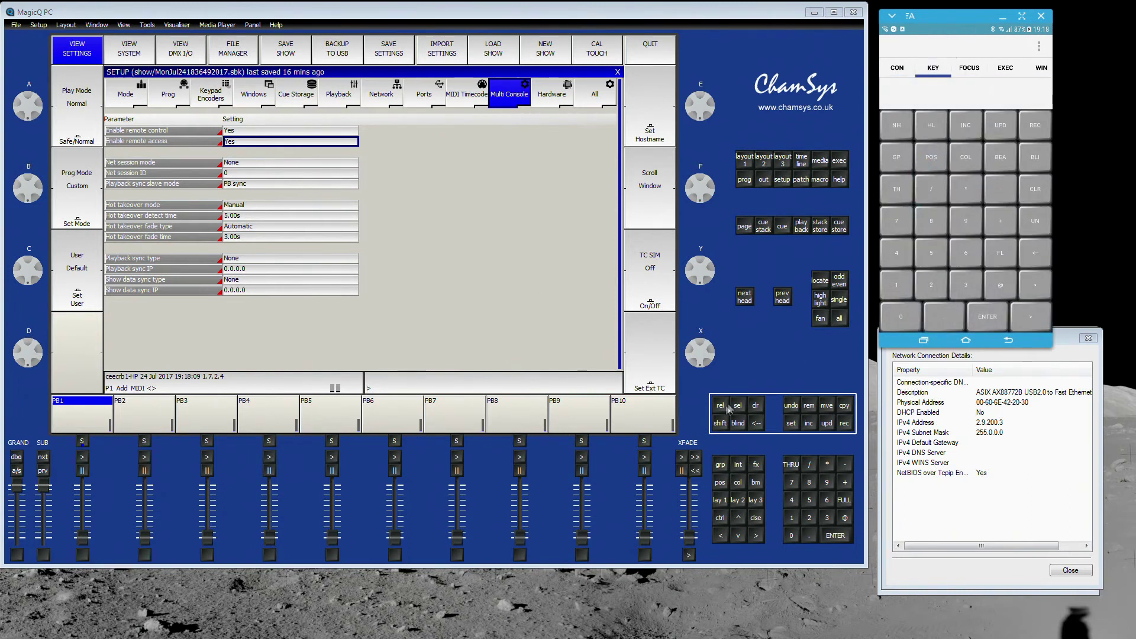
- Show the groups in MagicQ, select group 1 from the phone keypad and set its dimmers to full
{"action": "left_click", "coordinate": [719, 500]}
{"action": "left_click", "coordinate": [909, 289]}
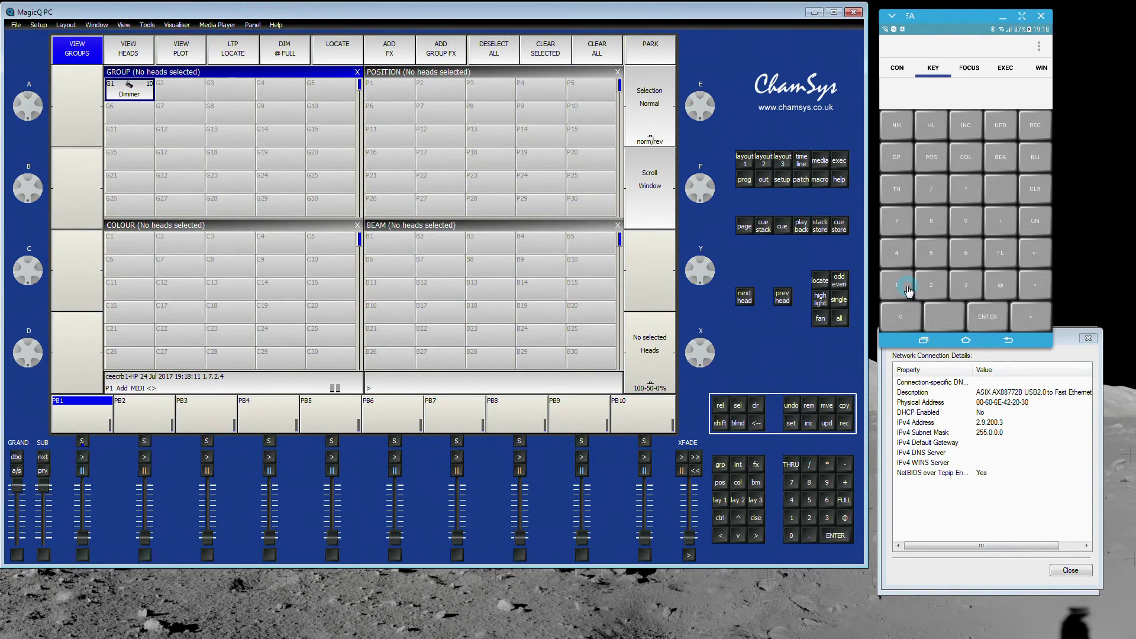
{"action": "left_click", "coordinate": [896, 157]}
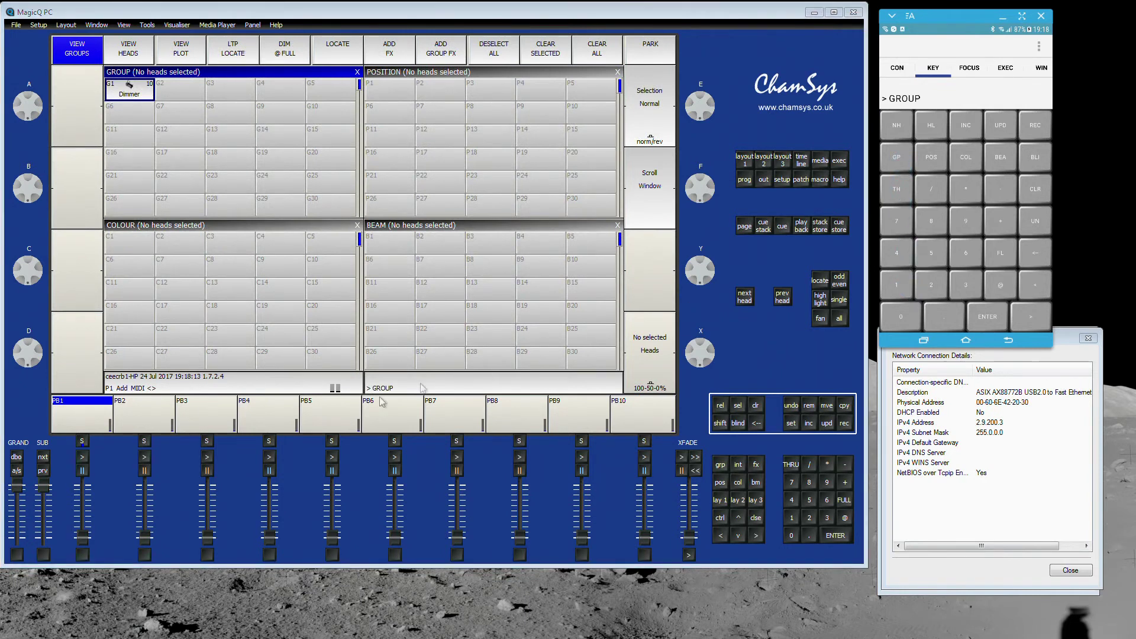
{"action": "left_click", "coordinate": [894, 293]}
{"action": "left_click", "coordinate": [1003, 320]}
{"action": "left_click", "coordinate": [1006, 263]}
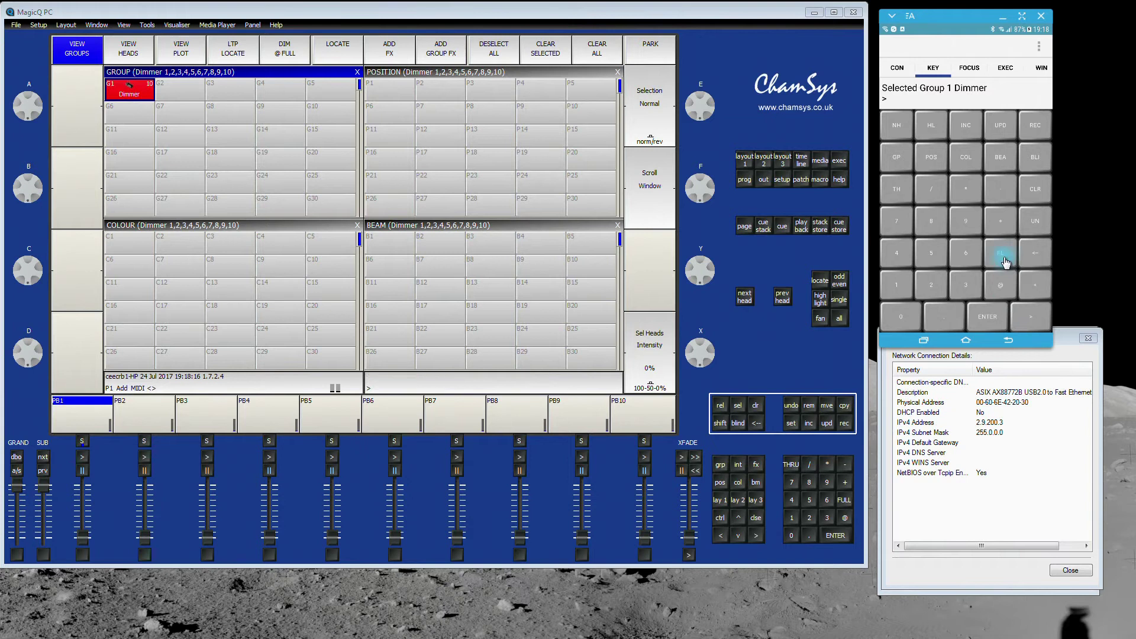
- Show the head levels in the MagicQ Outputs window to check the dimmer values
{"action": "left_click", "coordinate": [763, 179]}
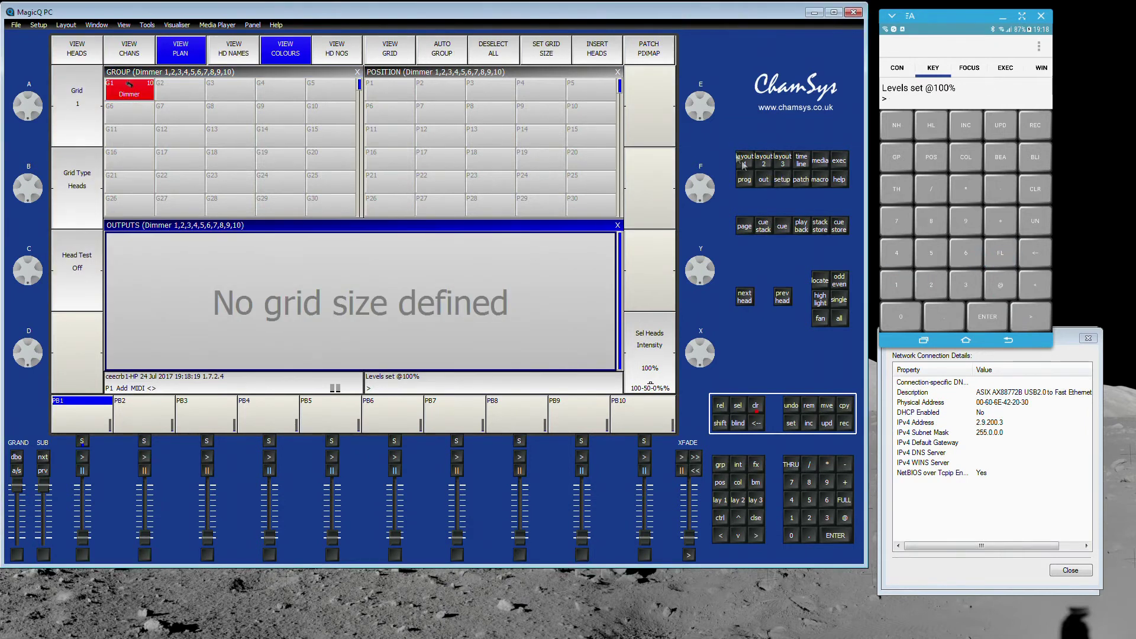
{"action": "left_click", "coordinate": [763, 168]}
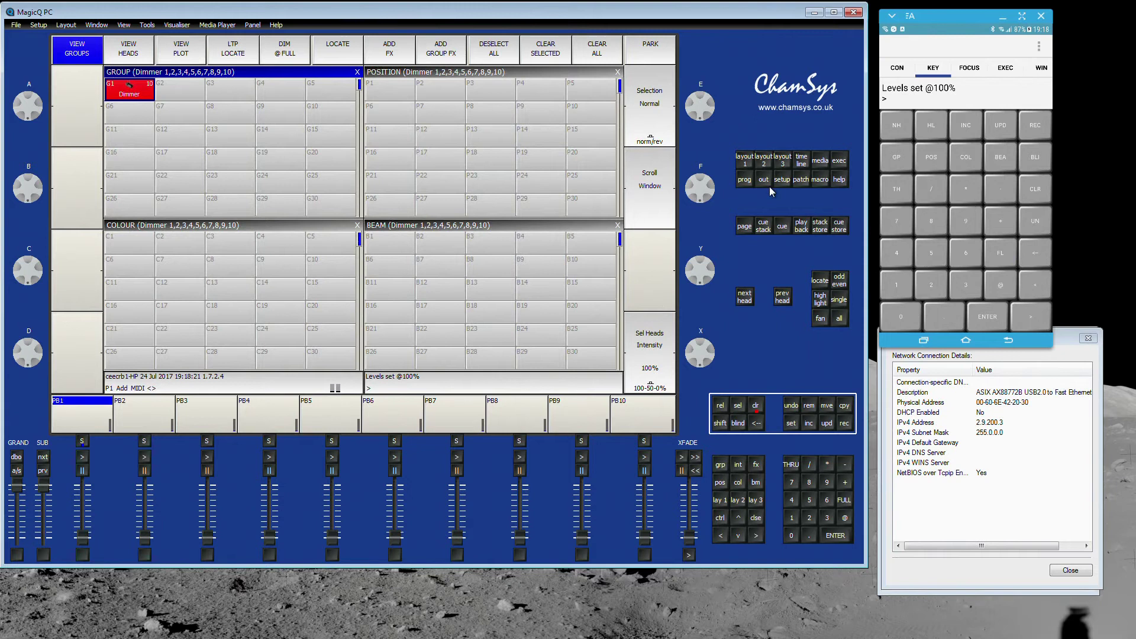
{"action": "left_click", "coordinate": [766, 181]}
{"action": "left_click", "coordinate": [79, 49]}
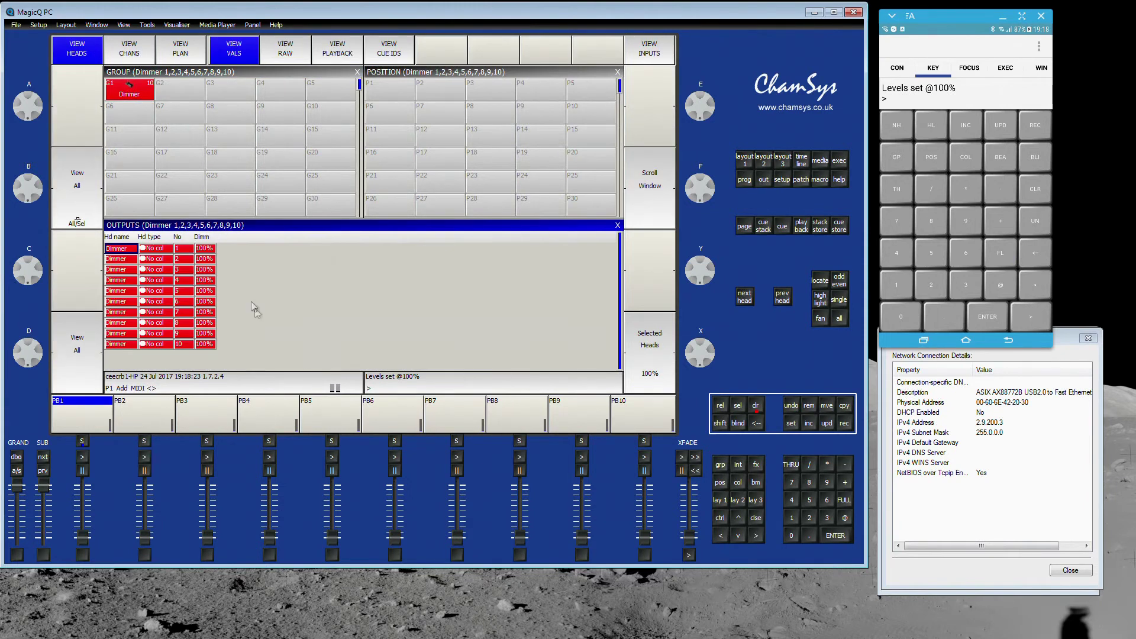
- Clear the programmer from the phone remote and return it to the device connection page
{"action": "left_click", "coordinate": [1034, 189]}
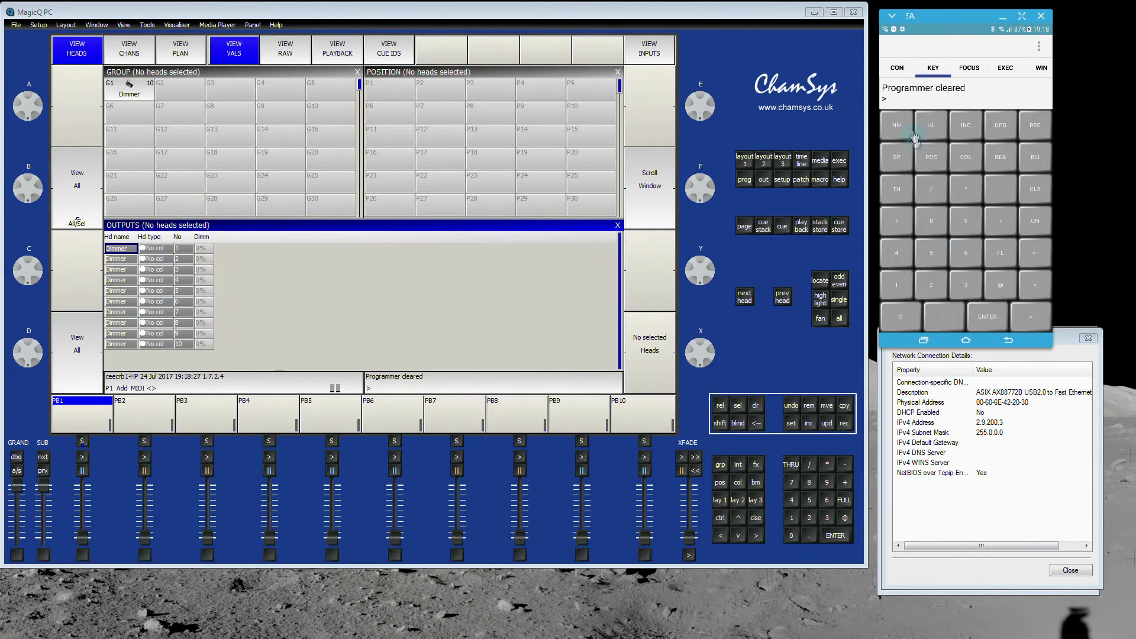
{"action": "left_click", "coordinate": [897, 67]}
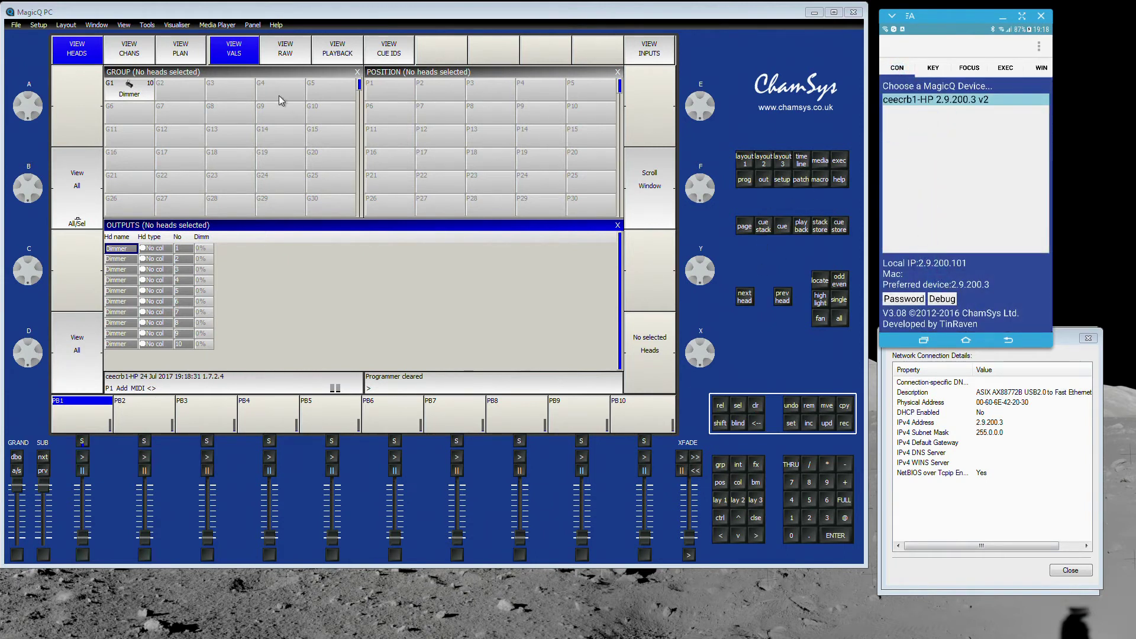
{"action": "left_click_drag", "start_coordinate": [937, 36], "coordinate": [949, 12]}
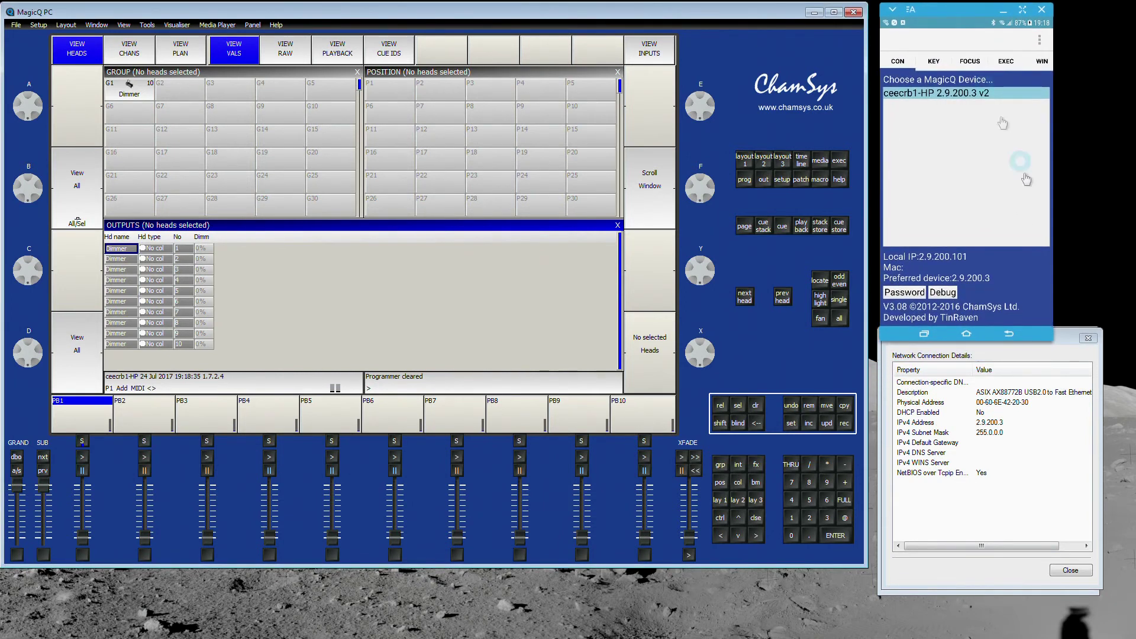
{"action": "left_click_drag", "start_coordinate": [1055, 327], "coordinate": [1041, 346]}
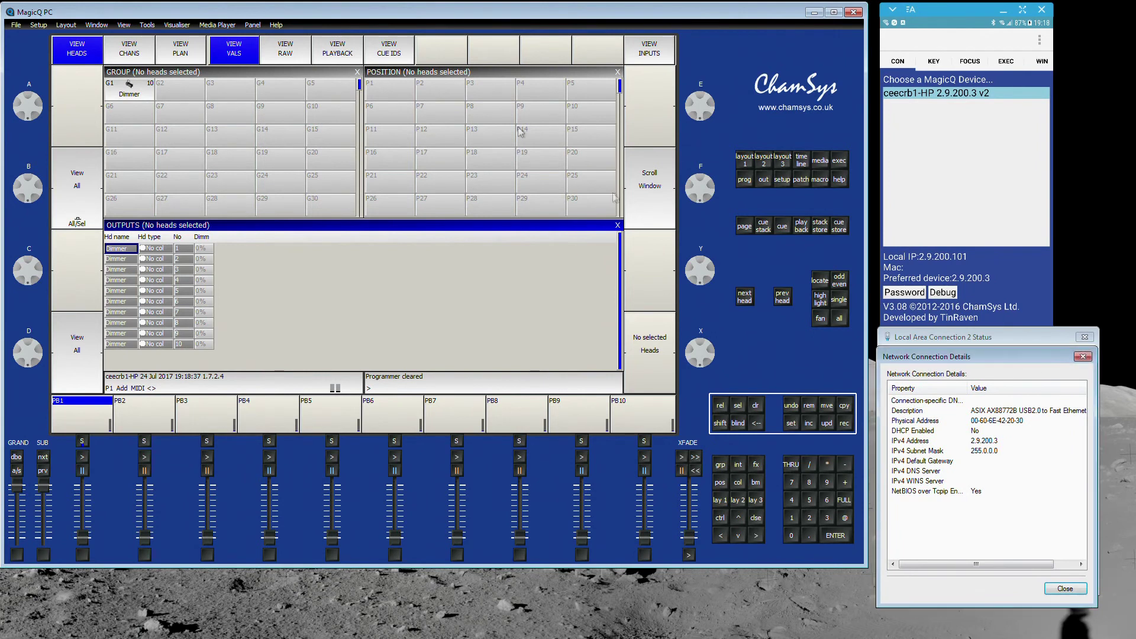
- Review the Network and Multi Console settings in the MagicQ Setup window
{"action": "left_click", "coordinate": [781, 180]}
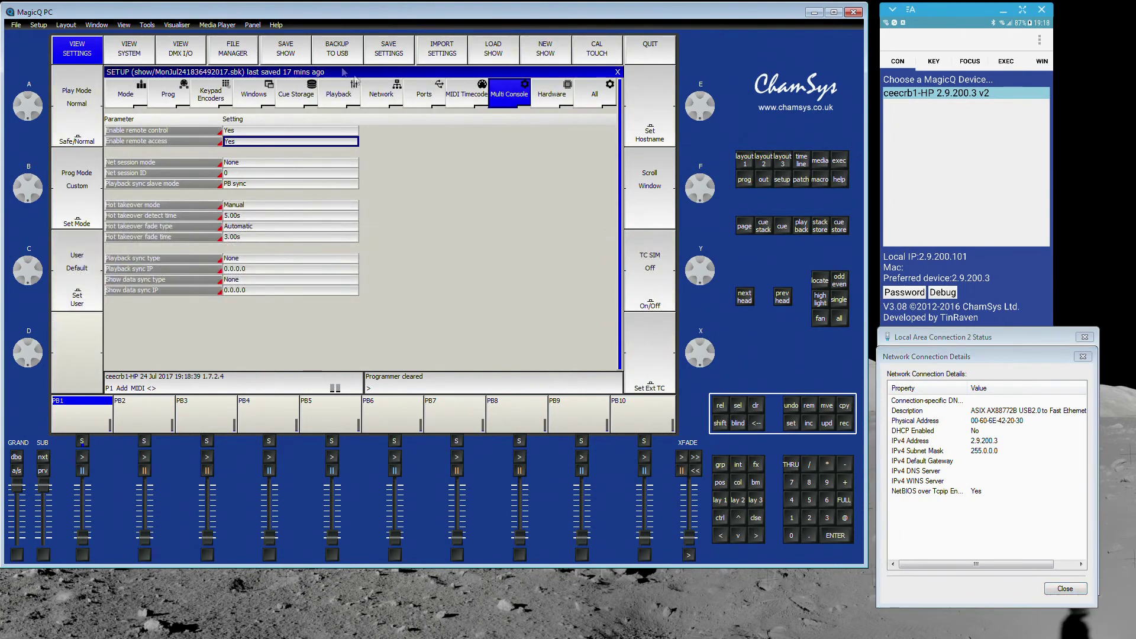
{"action": "left_click", "coordinate": [393, 99]}
{"action": "left_click", "coordinate": [245, 132]}
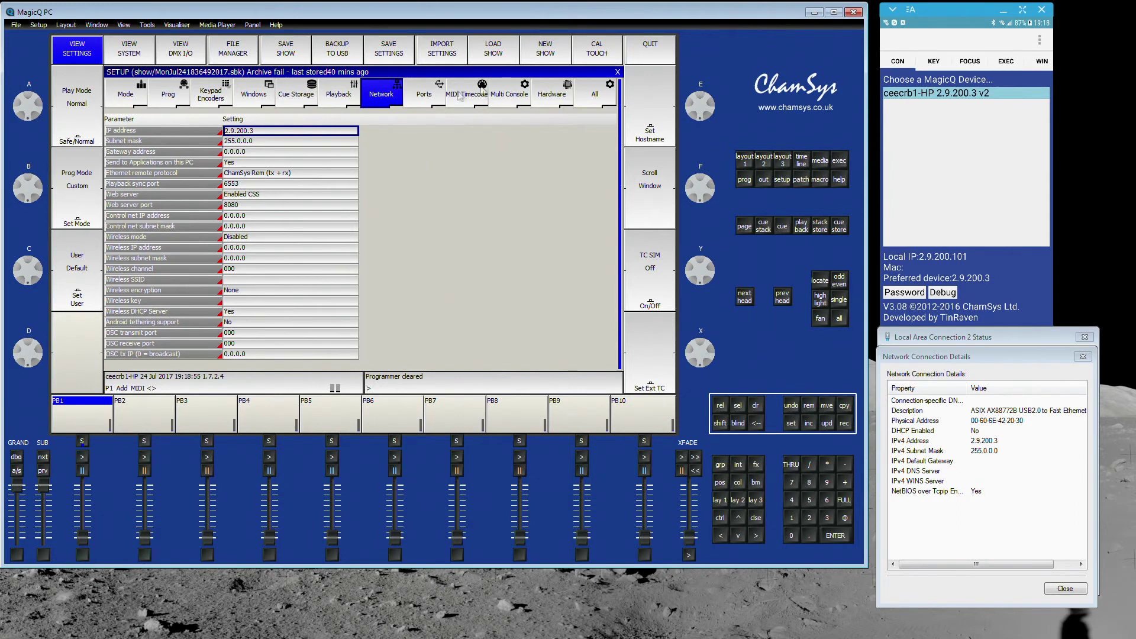
{"action": "left_click", "coordinate": [506, 91]}
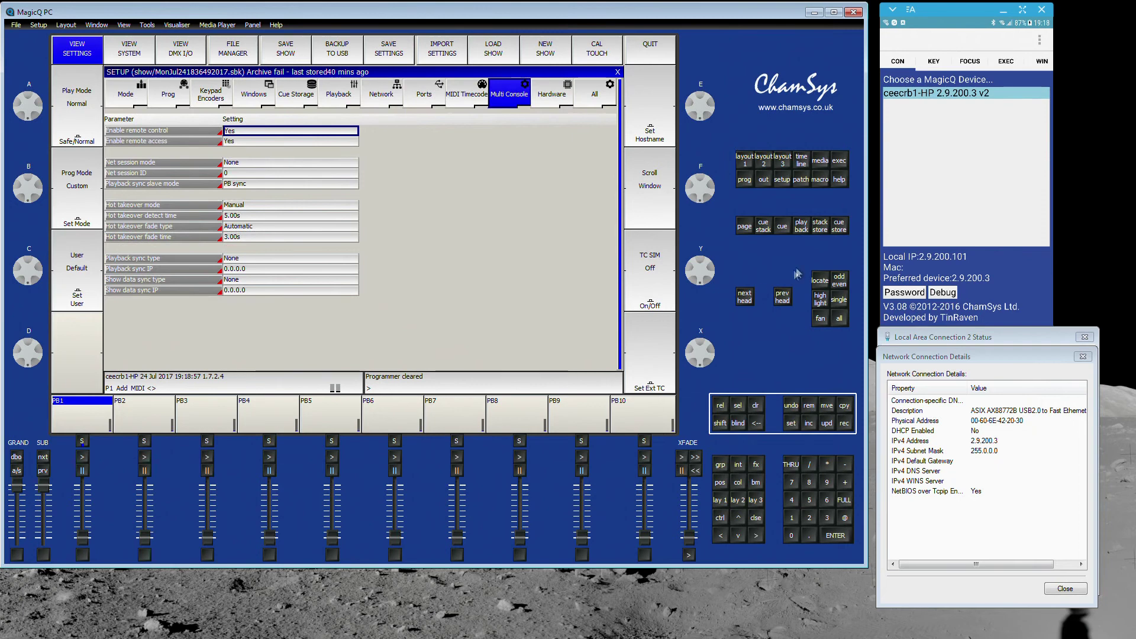
- Reposition the MagicQ and phone remote windows, and enlarge the phone remote window
{"action": "mouse_move", "coordinate": [755, 16]}
{"action": "left_mouse_down"}
{"action": "mouse_move", "coordinate": [761, 83]}
{"action": "mouse_move", "coordinate": [755, 18]}
{"action": "left_mouse_up"}
{"action": "left_click_drag", "start_coordinate": [981, 14], "coordinate": [982, 20]}
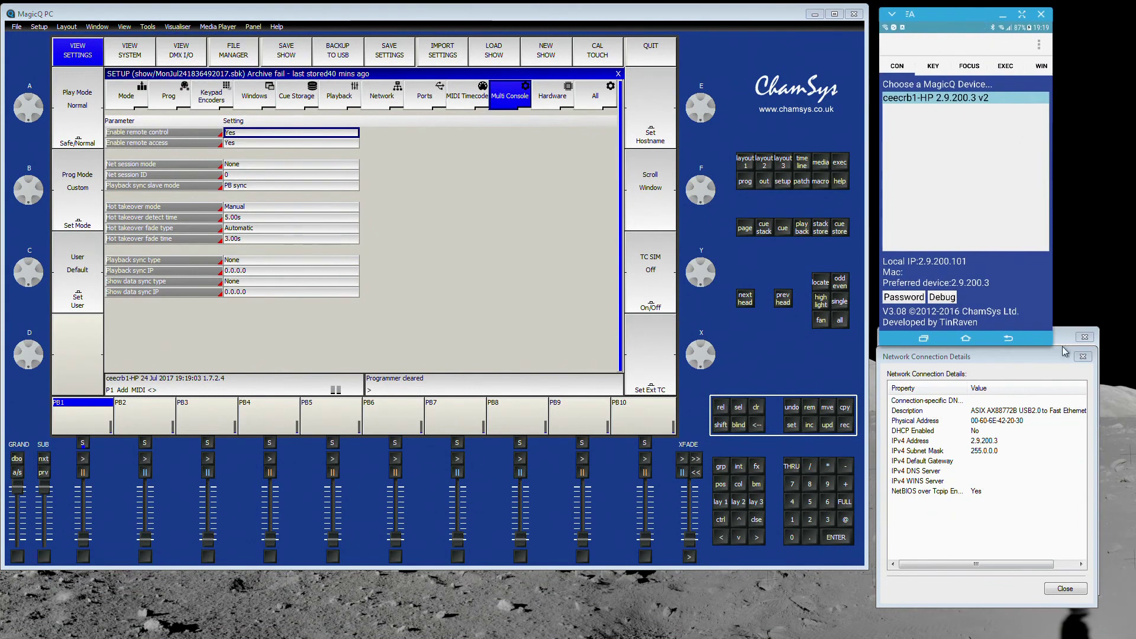
{"action": "left_click_drag", "start_coordinate": [1052, 343], "coordinate": [1078, 379]}
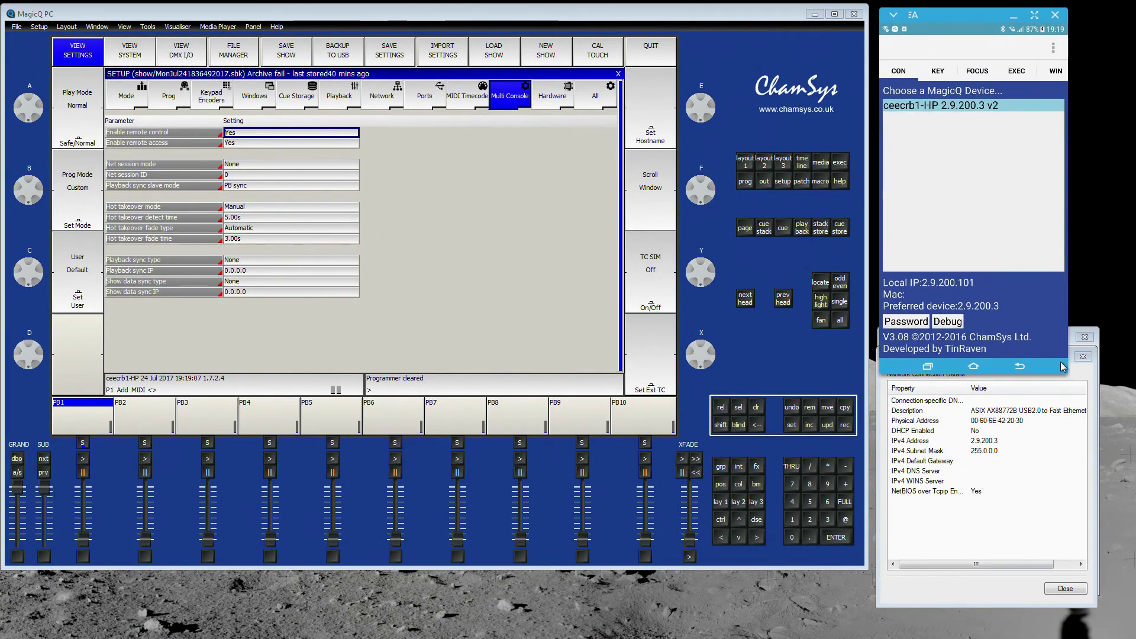
- Reopen the Network settings in MagicQ Setup and align the console window beside the phone remote
{"action": "mouse_move", "coordinate": [671, 18]}
{"action": "left_mouse_down"}
{"action": "mouse_move", "coordinate": [708, 11]}
{"action": "mouse_move", "coordinate": [671, 16]}
{"action": "left_mouse_up"}
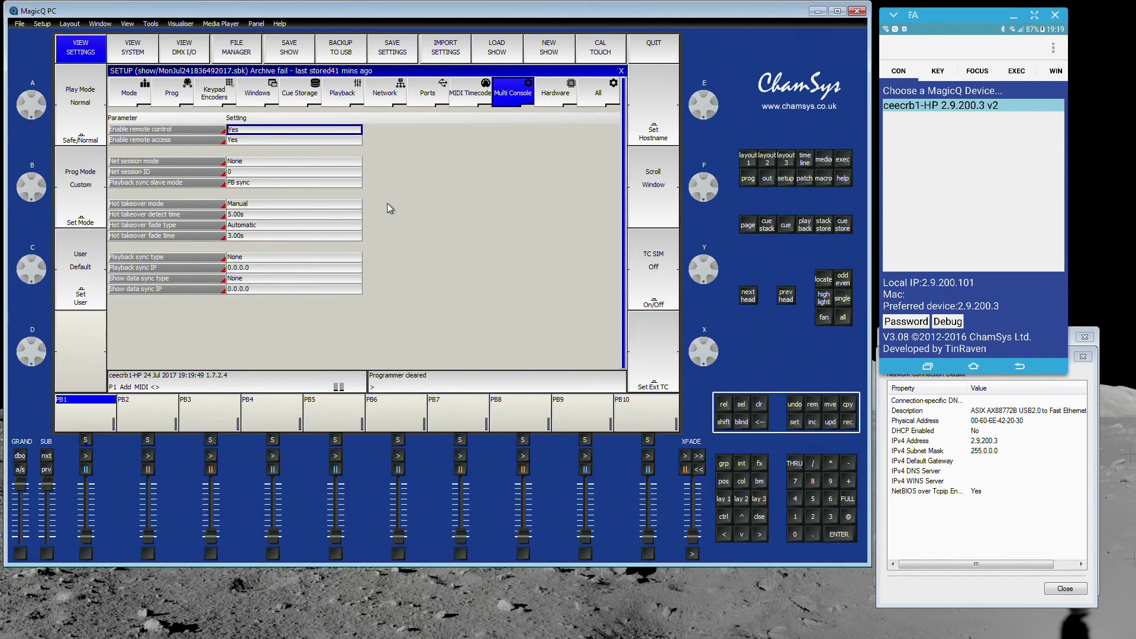
{"action": "left_click_drag", "start_coordinate": [334, 16], "coordinate": [346, 27]}
{"action": "left_click", "coordinate": [392, 103]}
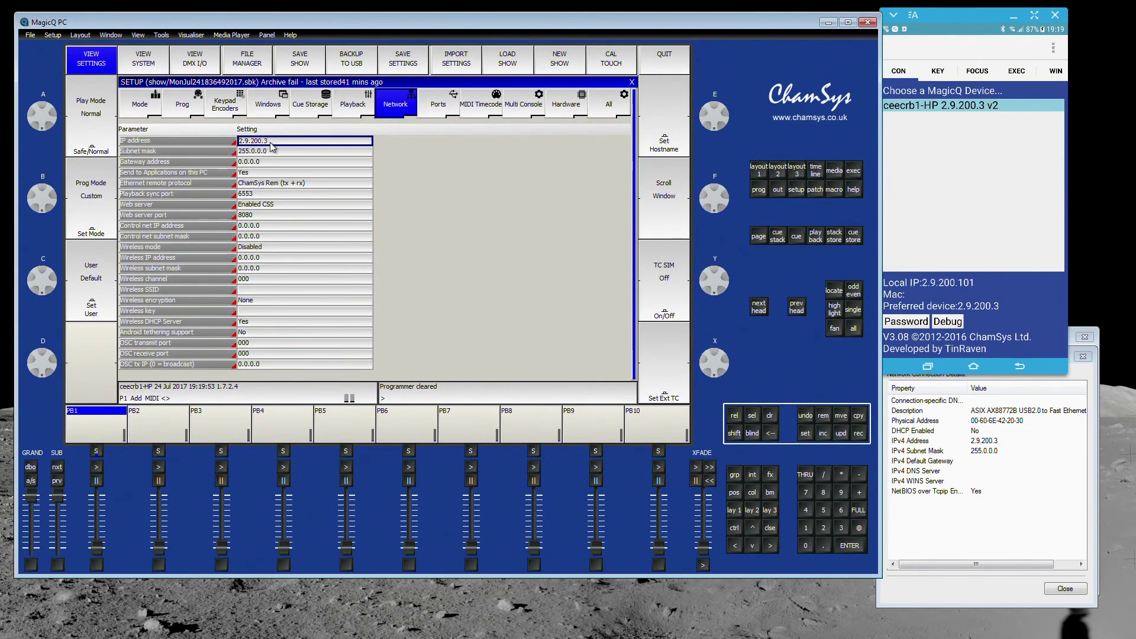
{"action": "left_click", "coordinate": [897, 53]}
{"action": "left_click_drag", "start_coordinate": [793, 26], "coordinate": [779, 16]}
{"action": "left_click", "coordinate": [1026, 175]}
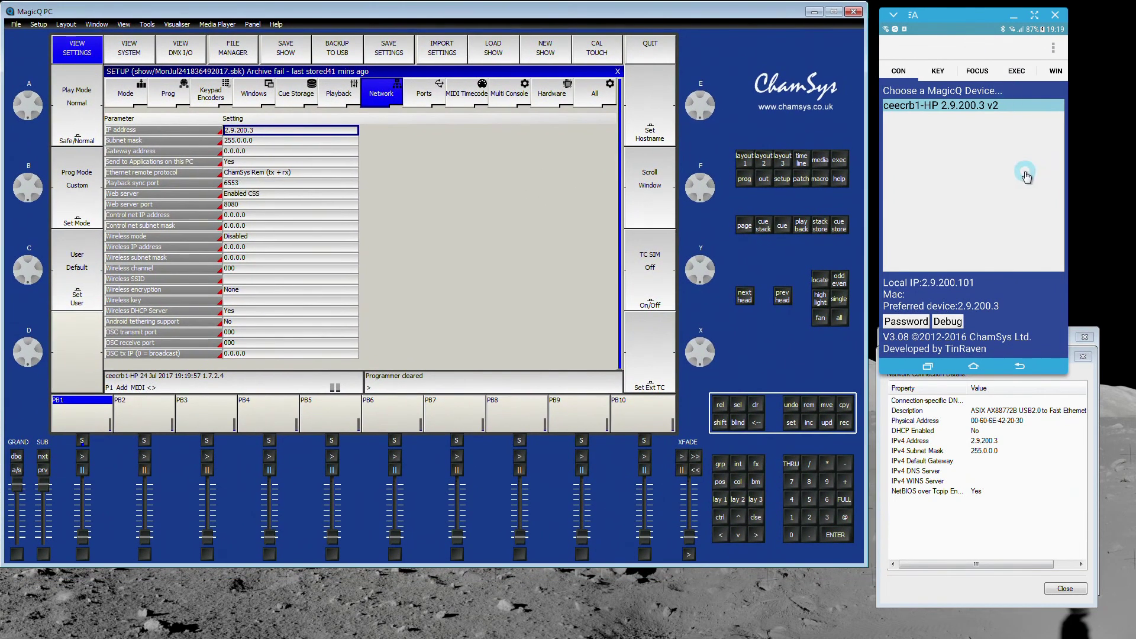
- Switch the MagicQ IP address to 192.168.1.2 and restore it to 2.9.200.3
{"action": "left_click", "coordinate": [264, 133]}
{"action": "left_click", "coordinate": [288, 185]}
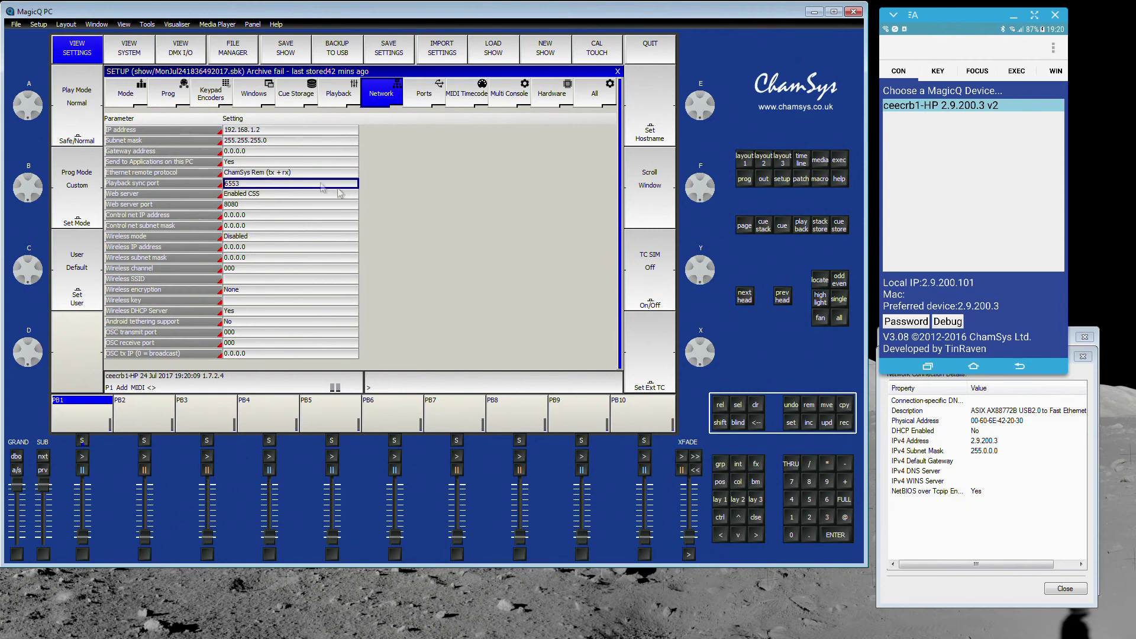
{"action": "left_click", "coordinate": [285, 131]}
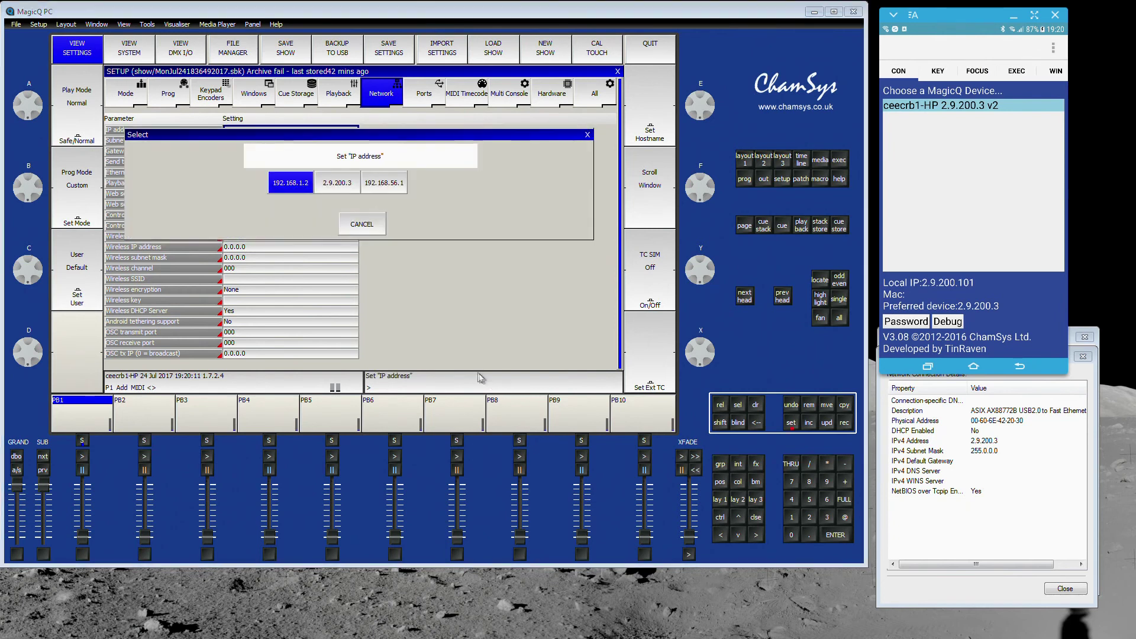
{"action": "left_click", "coordinate": [336, 183]}
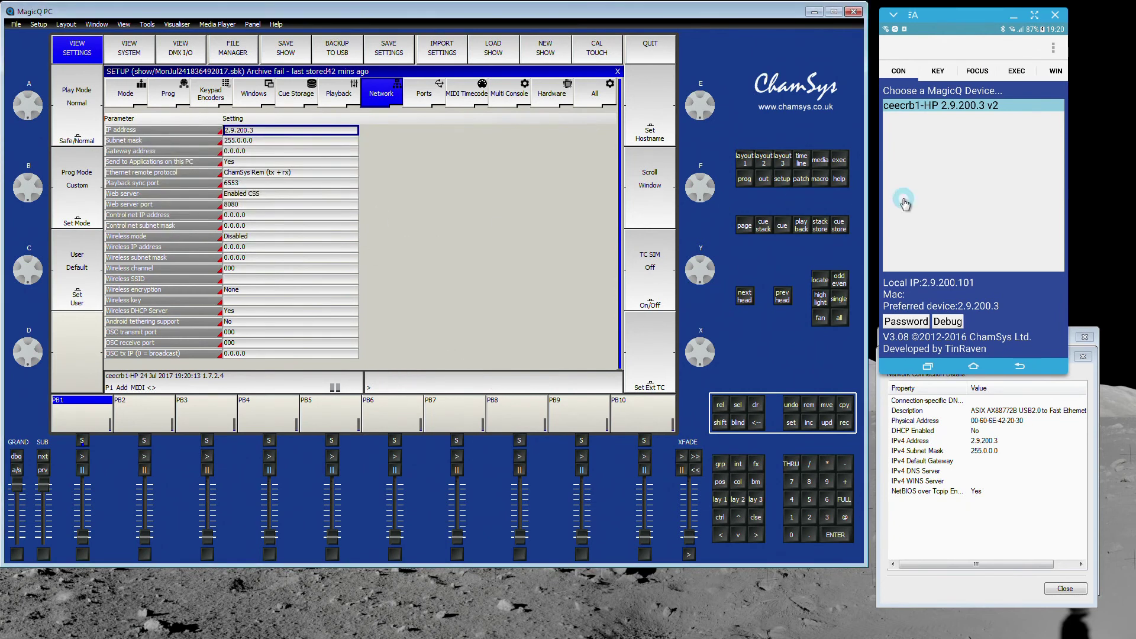
- Close the Network Connection Details window of Local Area Connection 2
{"action": "left_click", "coordinate": [1090, 395]}
{"action": "left_click", "coordinate": [1083, 357]}
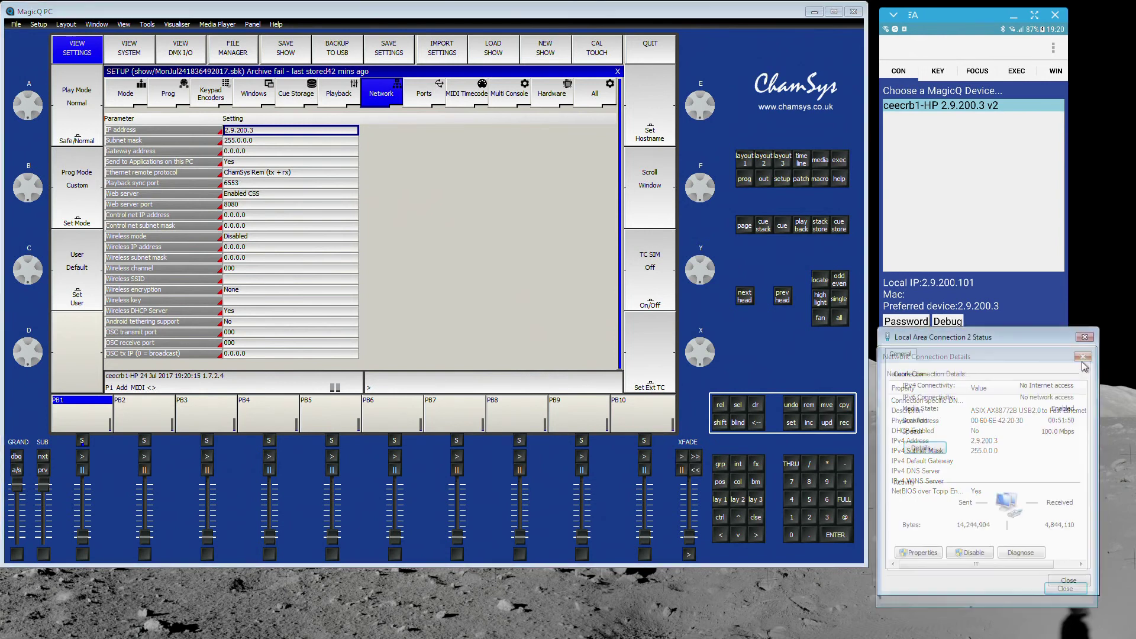
- Close the Local Area Connection 2 Status window and move the phone remote window flush beside the MagicQ console
{"action": "left_click", "coordinate": [1084, 336]}
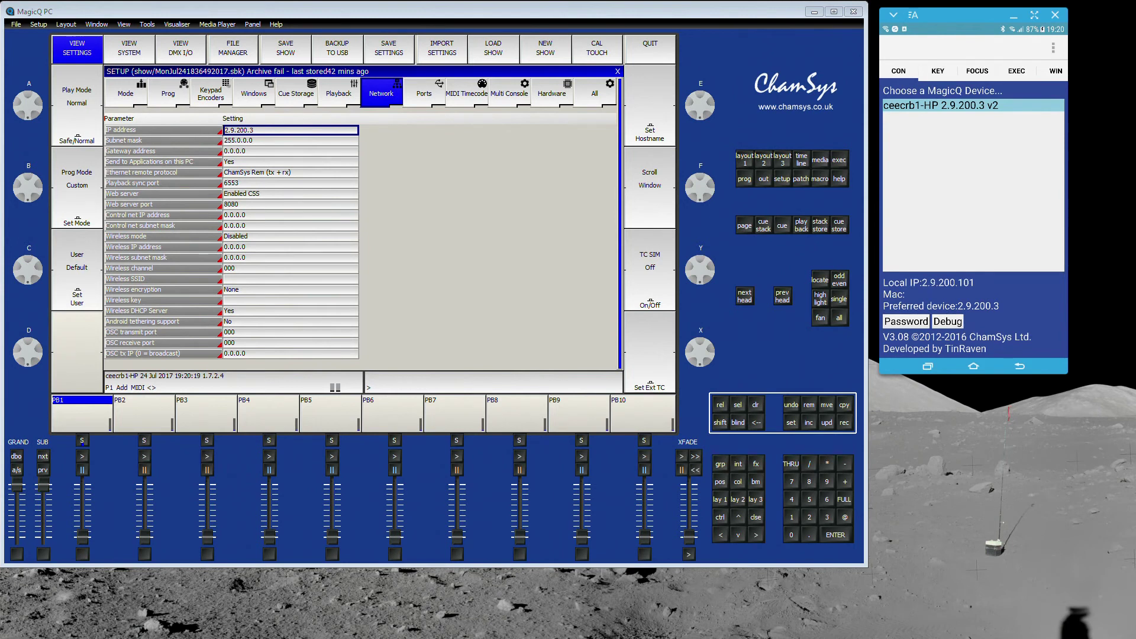
{"action": "left_click_drag", "start_coordinate": [904, 168], "coordinate": [695, 172]}
{"action": "left_click_drag", "start_coordinate": [978, 19], "coordinate": [968, 13]}
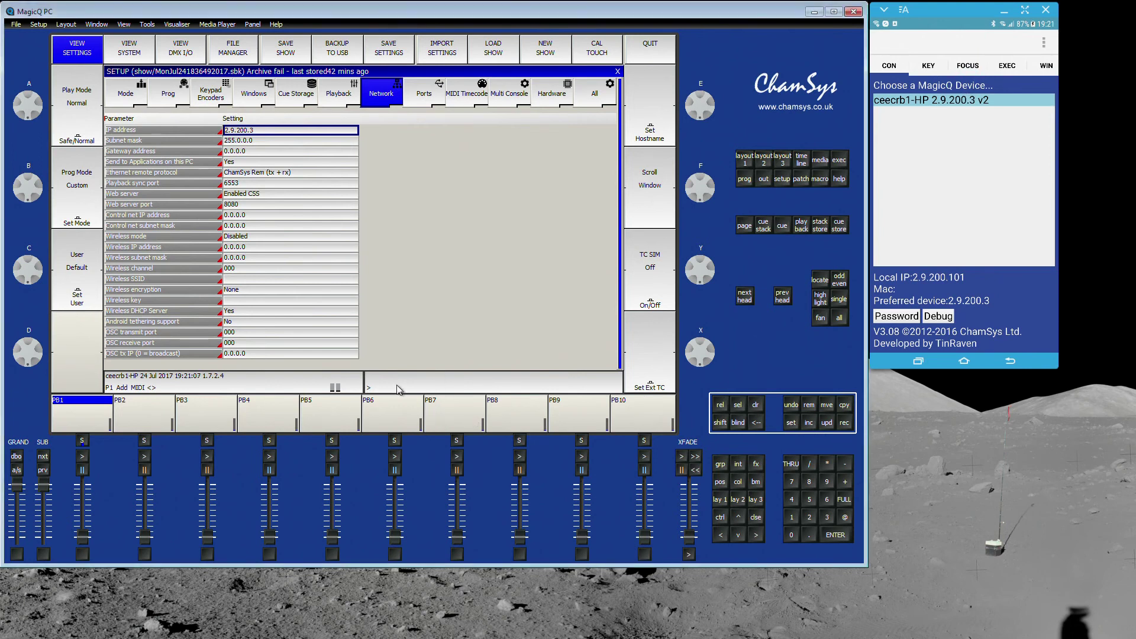
- Switch the console to the layout 1 windows and ping 2.9.200.3 with its keypad
{"action": "left_click", "coordinate": [365, 225]}
{"action": "left_click", "coordinate": [722, 500]}
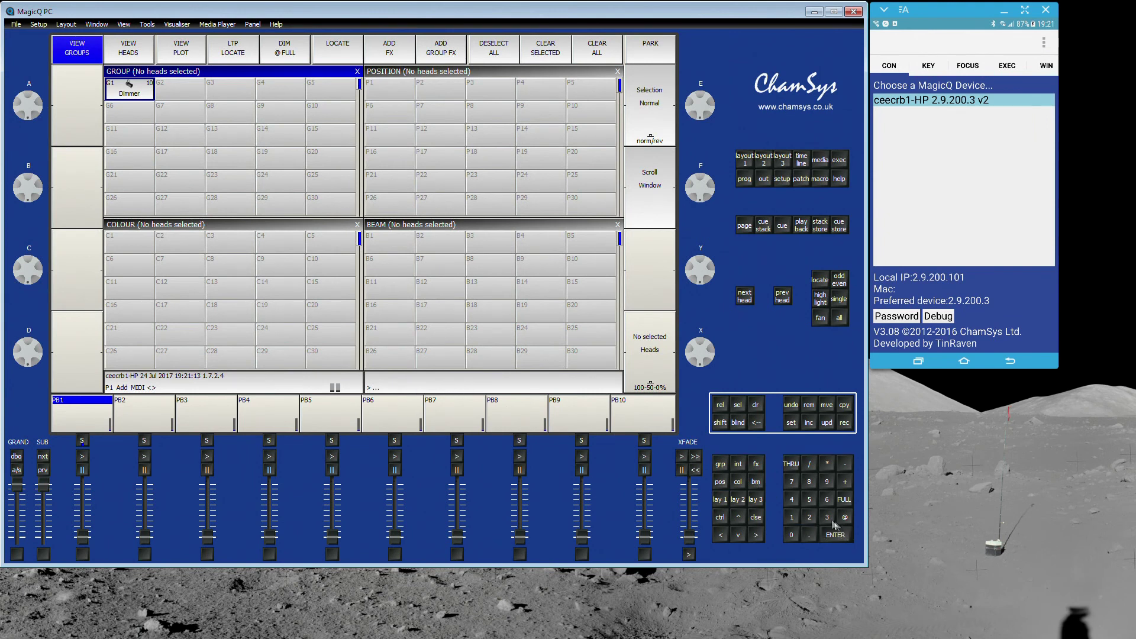
{"action": "left_click", "coordinate": [813, 517]}
{"action": "left_click", "coordinate": [827, 481]}
{"action": "left_click", "coordinate": [810, 534]}
{"action": "left_click", "coordinate": [810, 517]}
{"action": "left_click", "coordinate": [793, 535]}
{"action": "left_click", "coordinate": [793, 535]}
{"action": "left_click", "coordinate": [809, 534]}
{"action": "left_click", "coordinate": [811, 518]}
{"action": "left_click", "coordinate": [807, 501]}
{"action": "left_click", "coordinate": [797, 501]}
{"action": "left_click", "coordinate": [836, 535]}
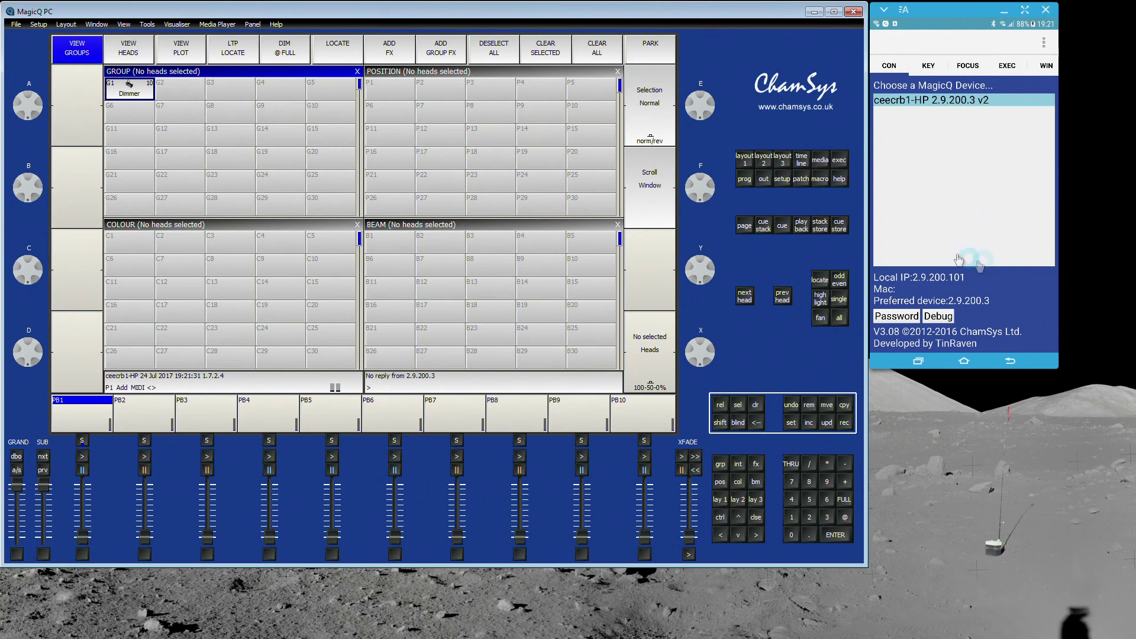
- Check the Network settings in Setup, and ping 2.9.200.2 from the layout 1 windows
{"action": "left_click", "coordinate": [783, 179]}
{"action": "left_click", "coordinate": [305, 132]}
{"action": "left_click", "coordinate": [334, 185]}
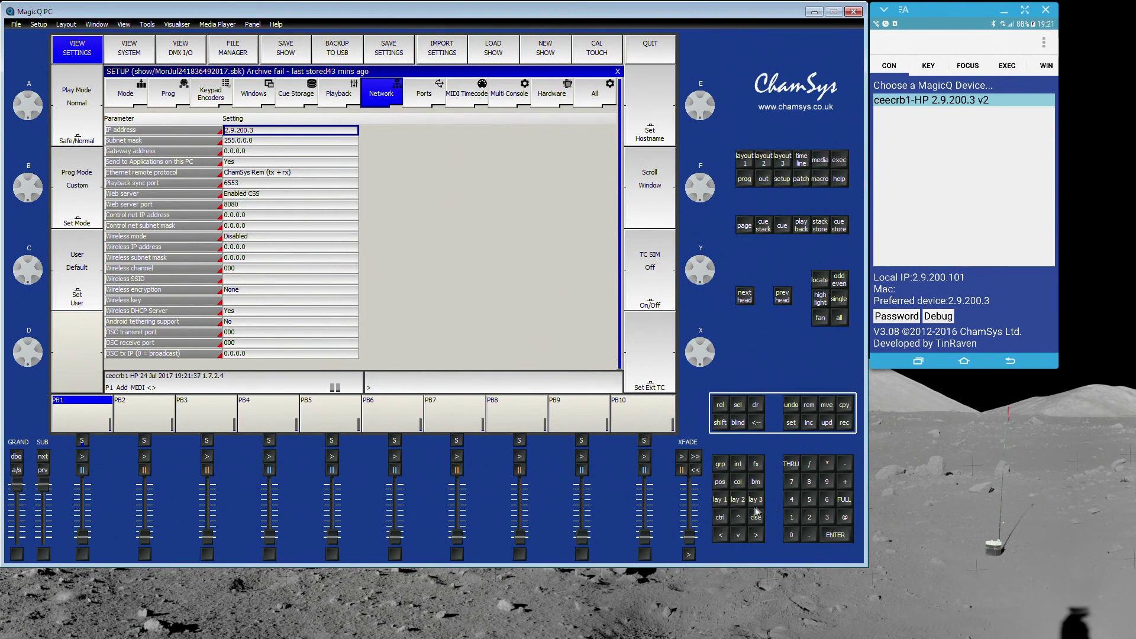
{"action": "left_click", "coordinate": [718, 500]}
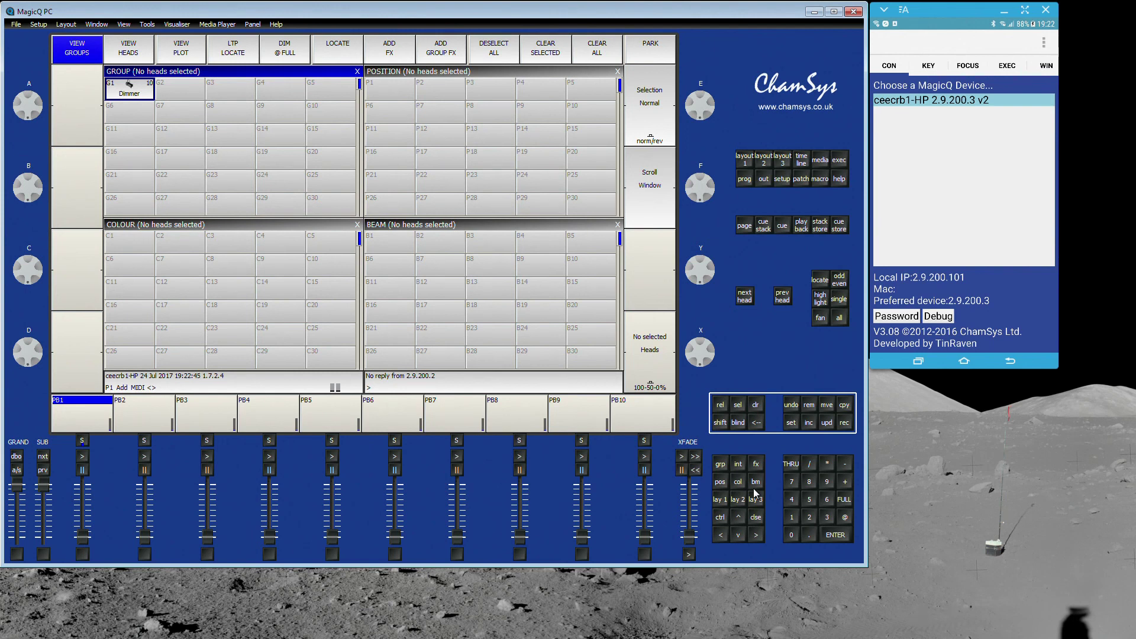
- Reopen Setup and look through the MIDI Timecode, Mode, Ports and Multi Console settings, ending on the Network settings
{"action": "left_click", "coordinate": [782, 179]}
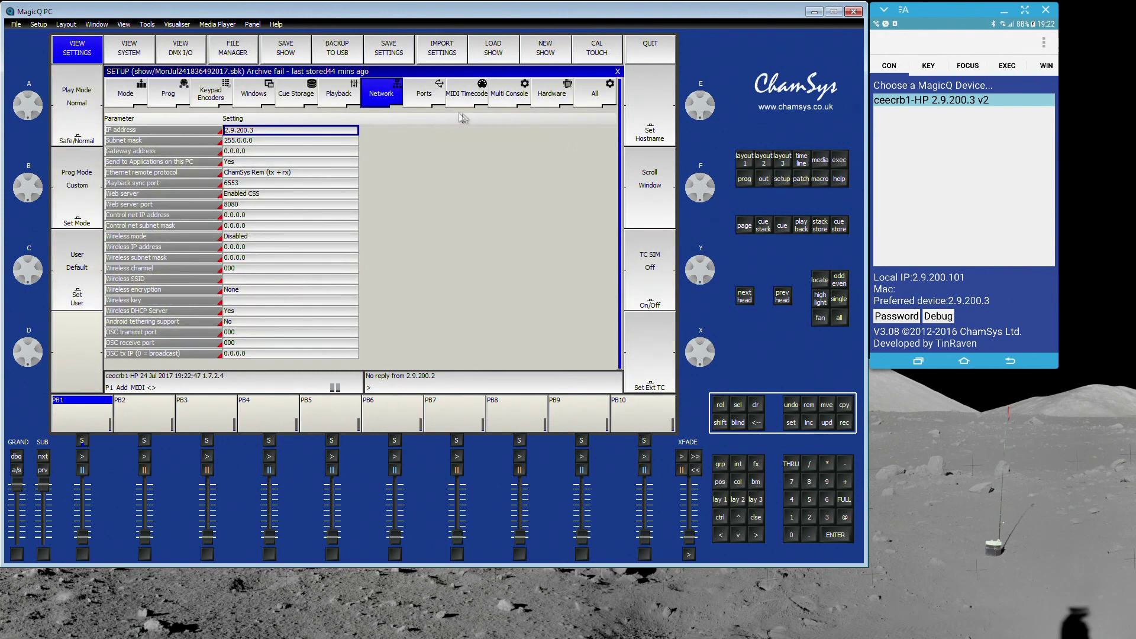
{"action": "left_click", "coordinate": [466, 92]}
{"action": "left_click", "coordinate": [381, 92]}
{"action": "left_click", "coordinate": [135, 95]}
{"action": "left_click", "coordinate": [414, 98]}
{"action": "left_click", "coordinate": [500, 100]}
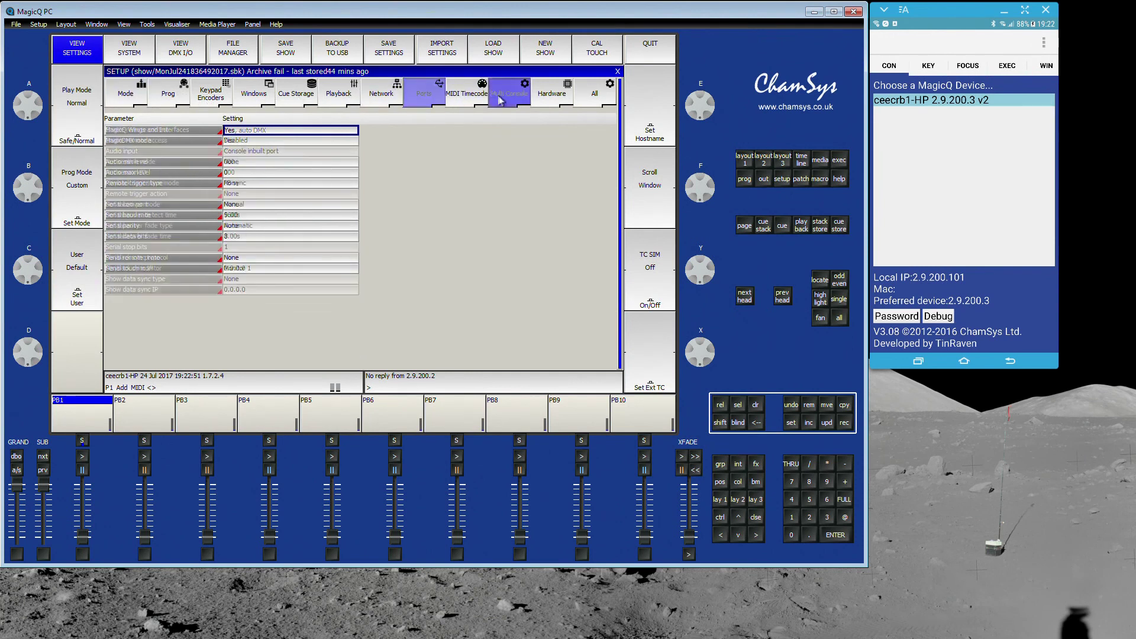
{"action": "left_click", "coordinate": [381, 96]}
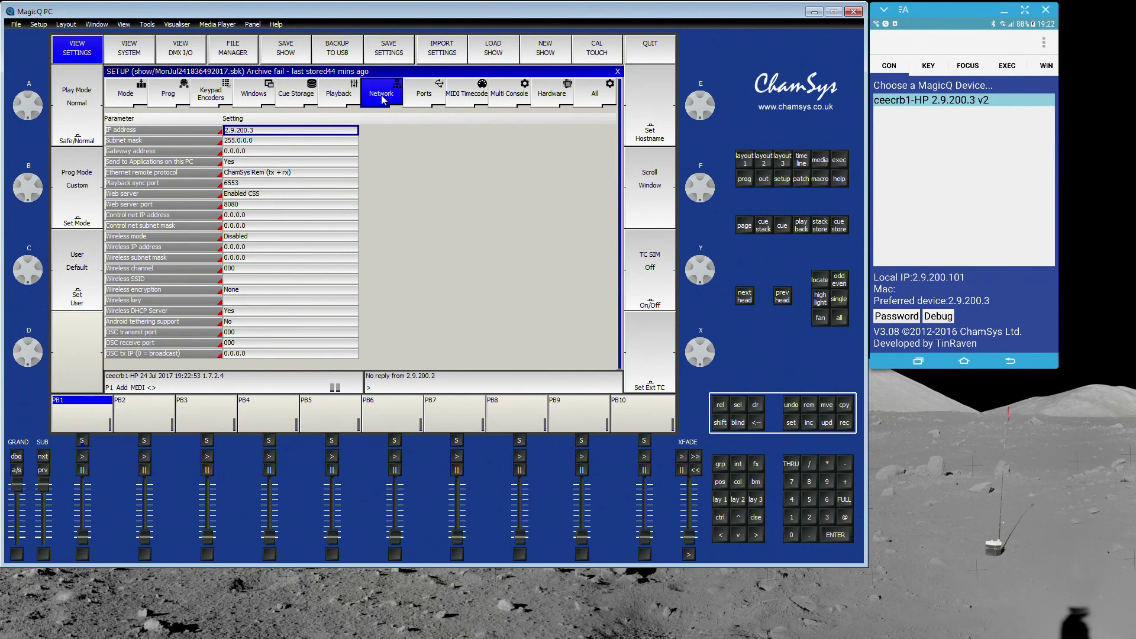